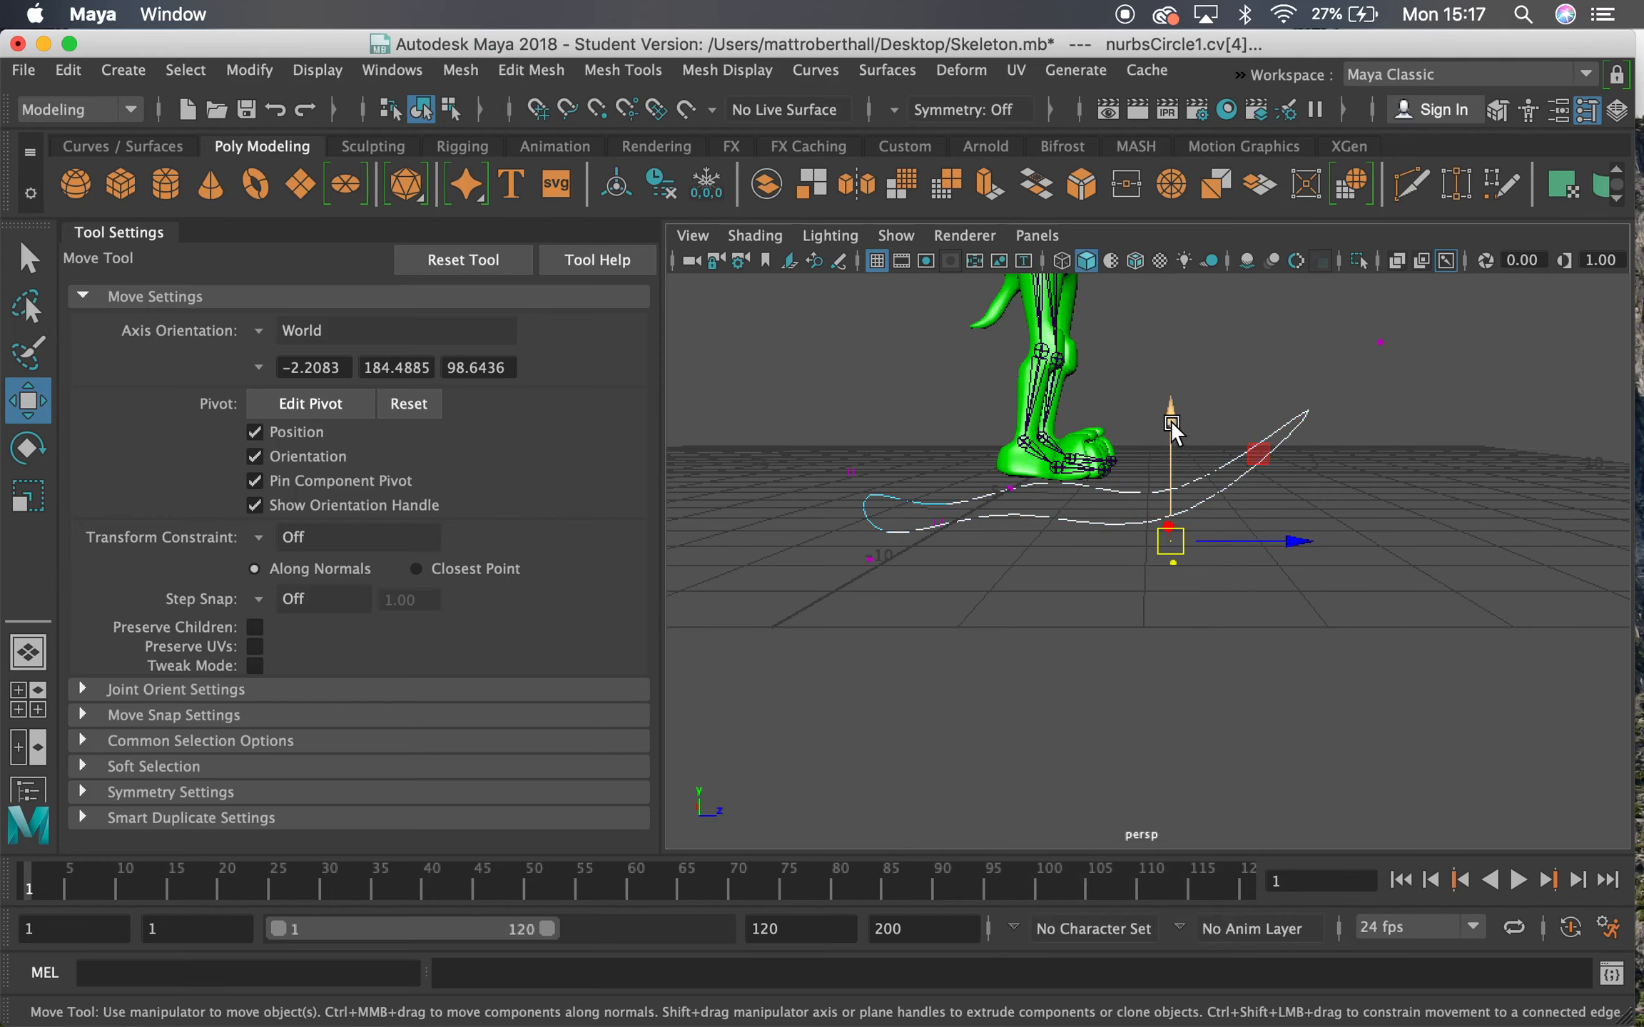
Return the control curve around the feet to object mode and lower its pivot to the curve's level.
scroll(969, 370, "down", 5)
left_click_drag(968, 370, 970, 421, "alt")
left_click(422, 110)
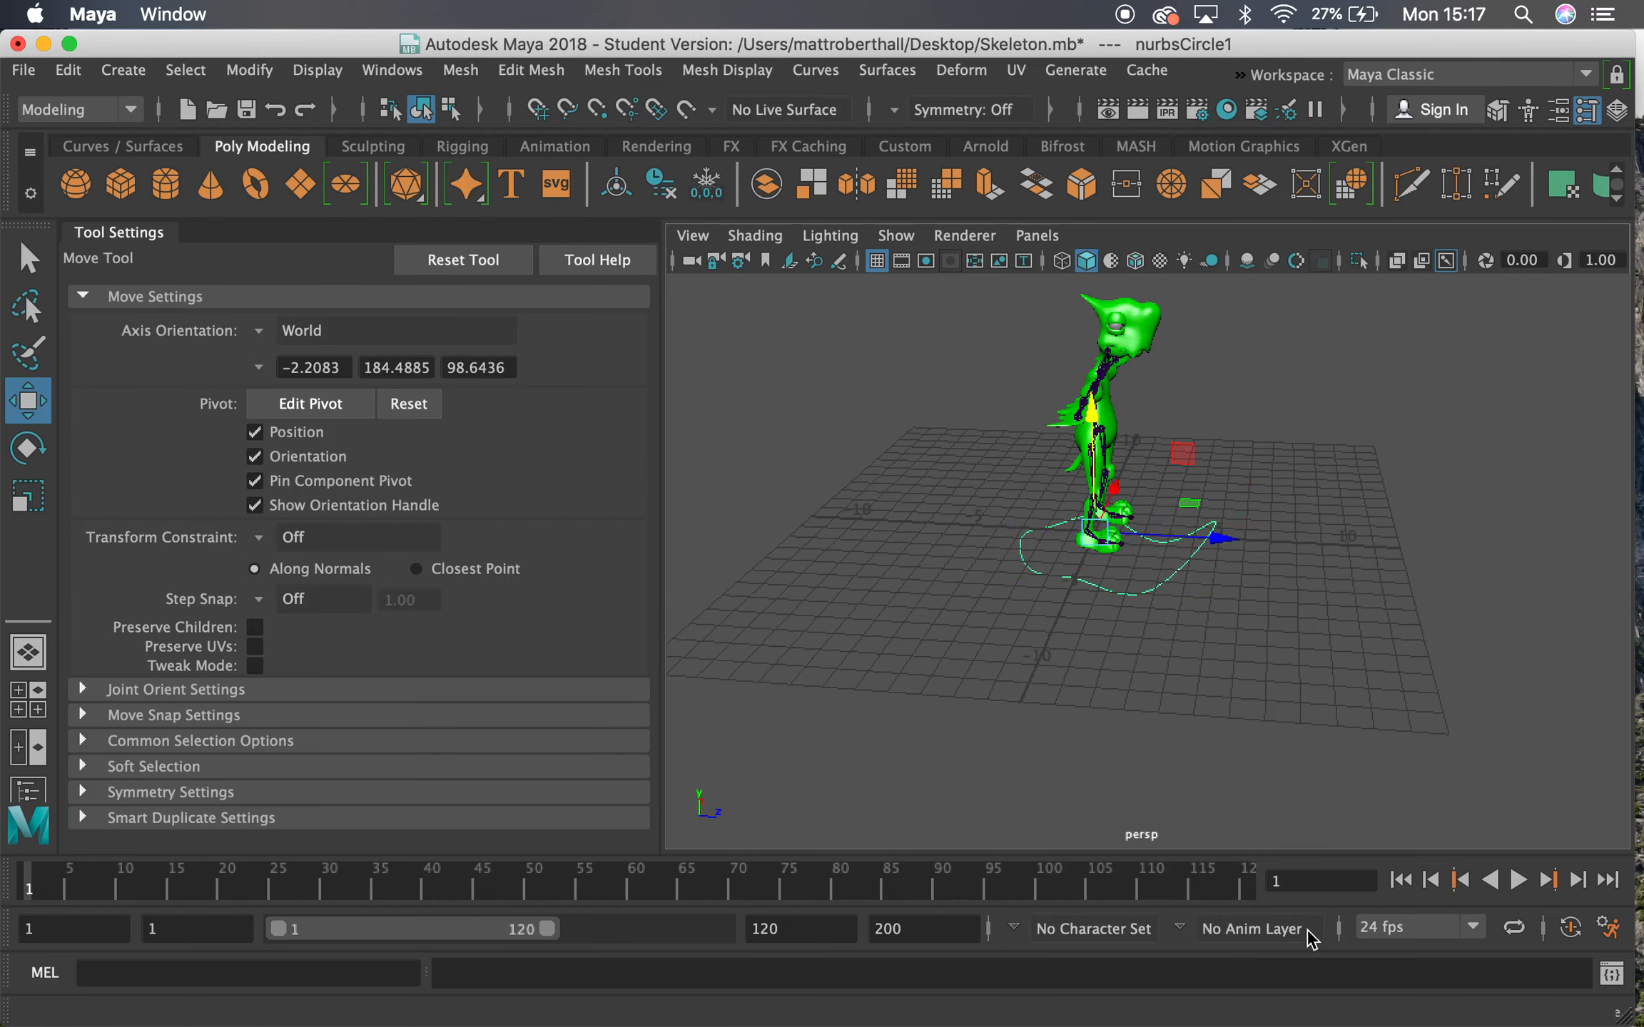
left_click_drag(1193, 652, 1210, 497, "alt")
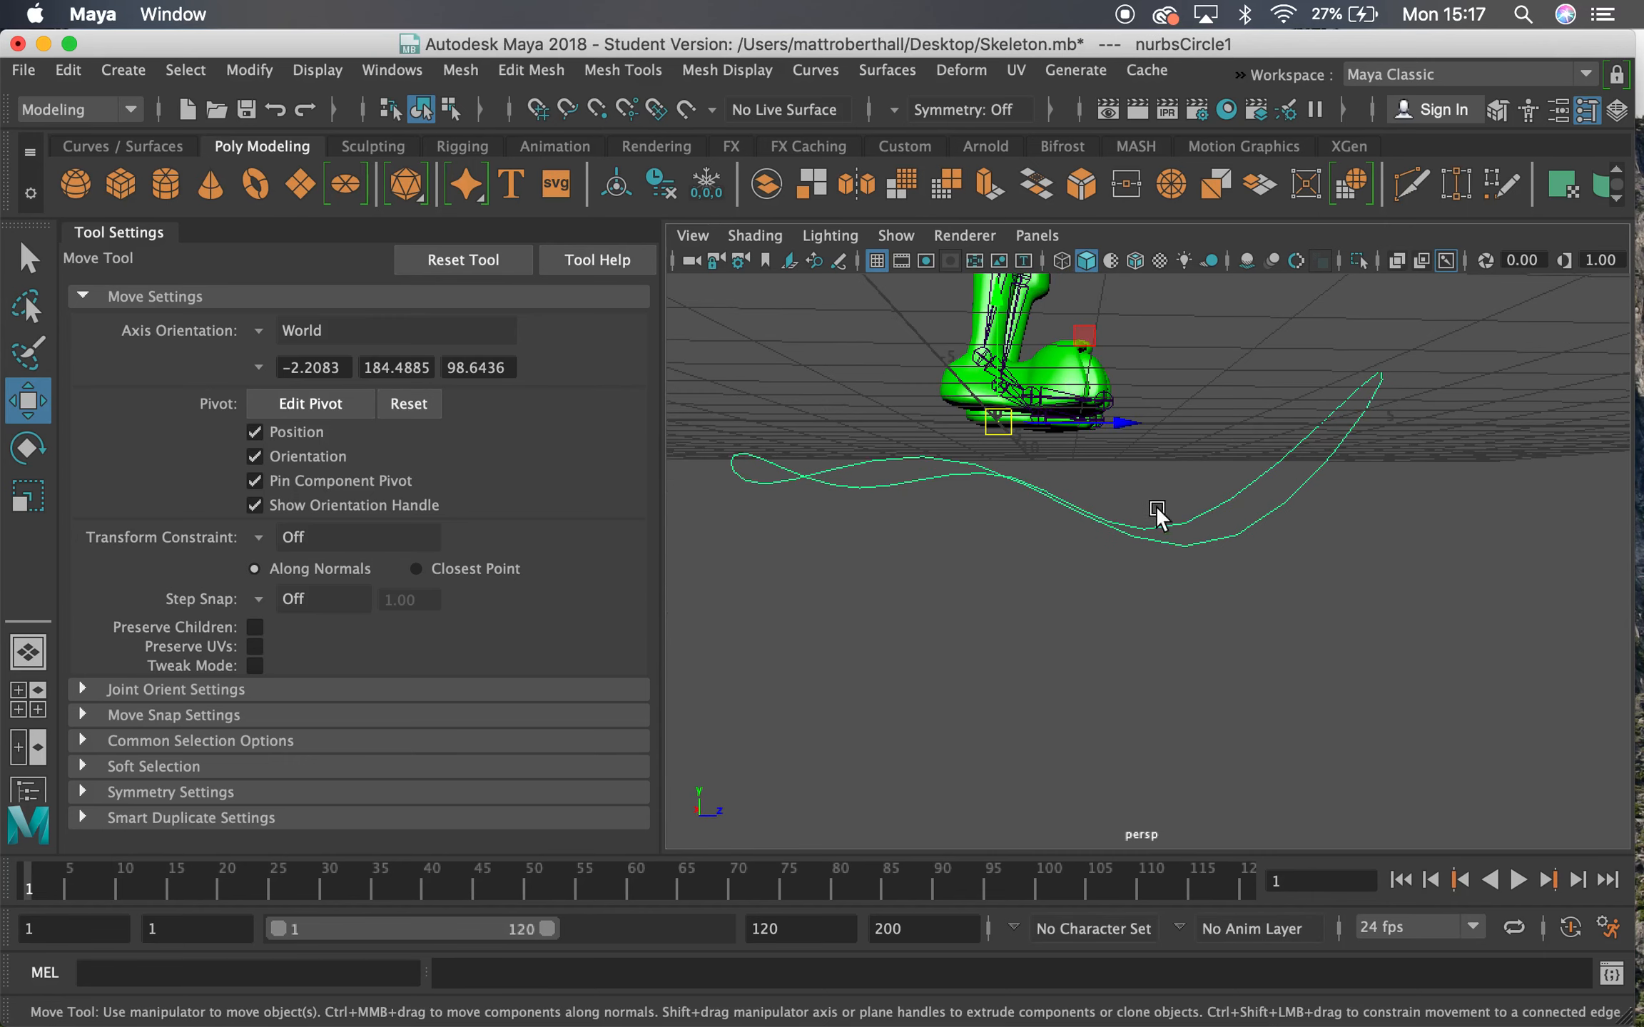
key("d")
left_click_drag(999, 305, 1010, 379)
left_click_drag(1311, 468, 981, 534, "alt")
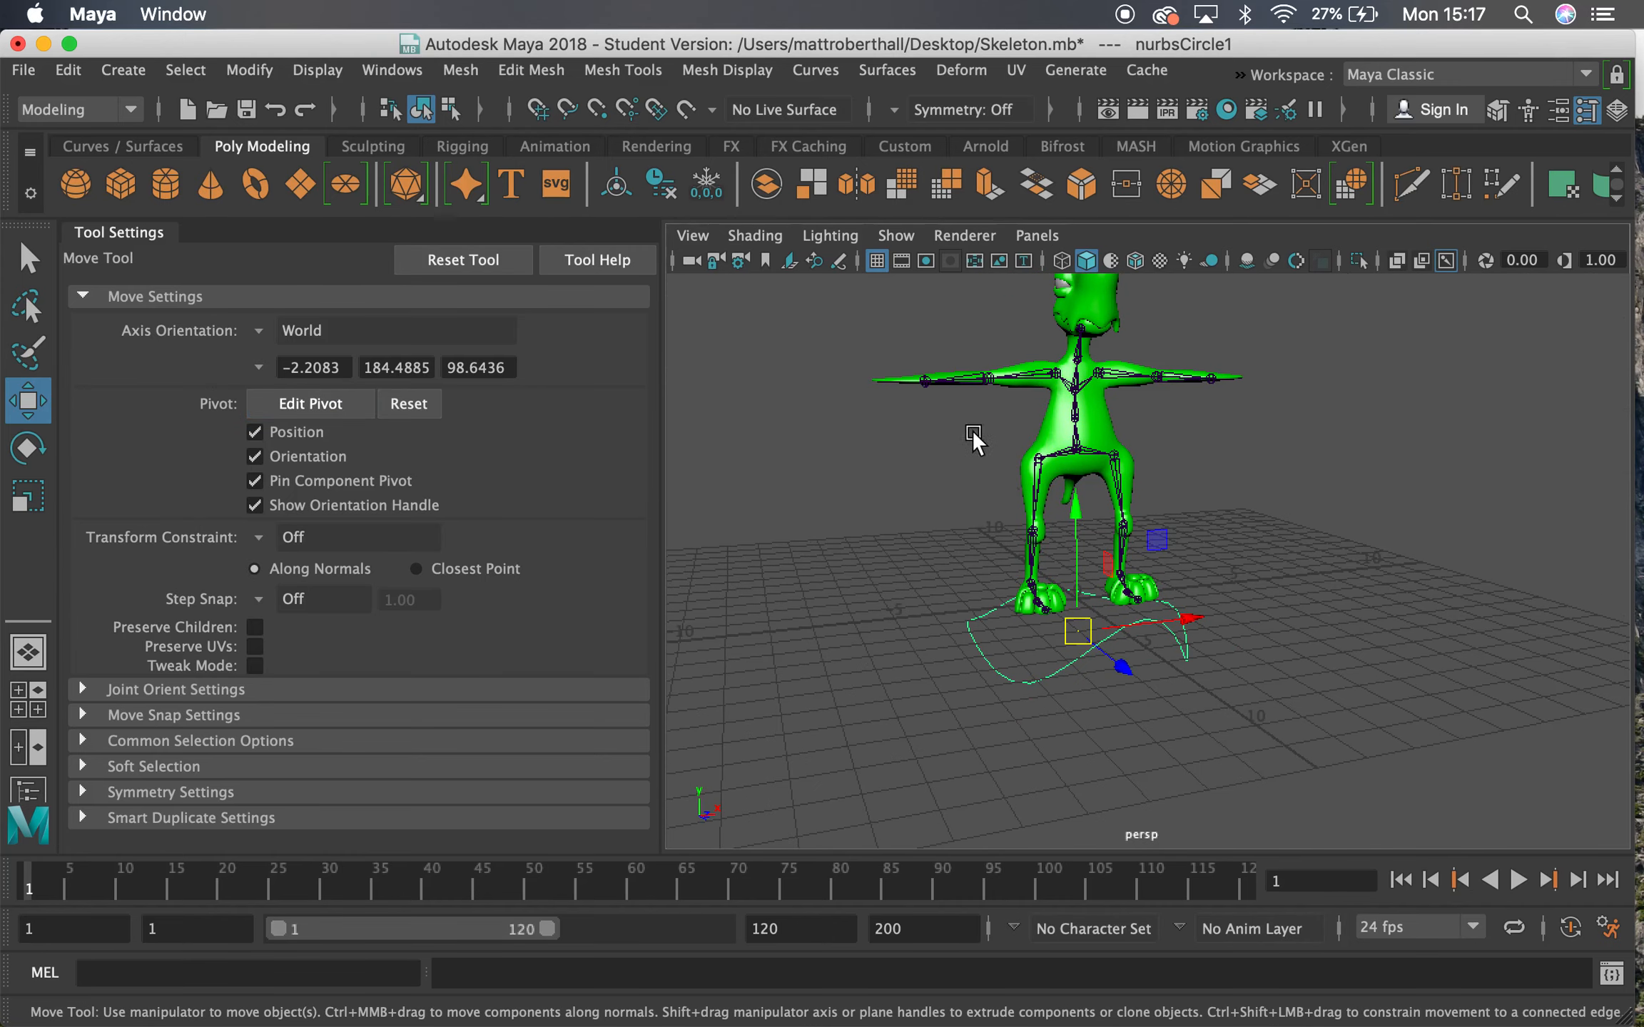
Snap the control curve onto the skeleton's hips joint, with polygon display temporarily hidden in the viewport.
left_click(892, 235)
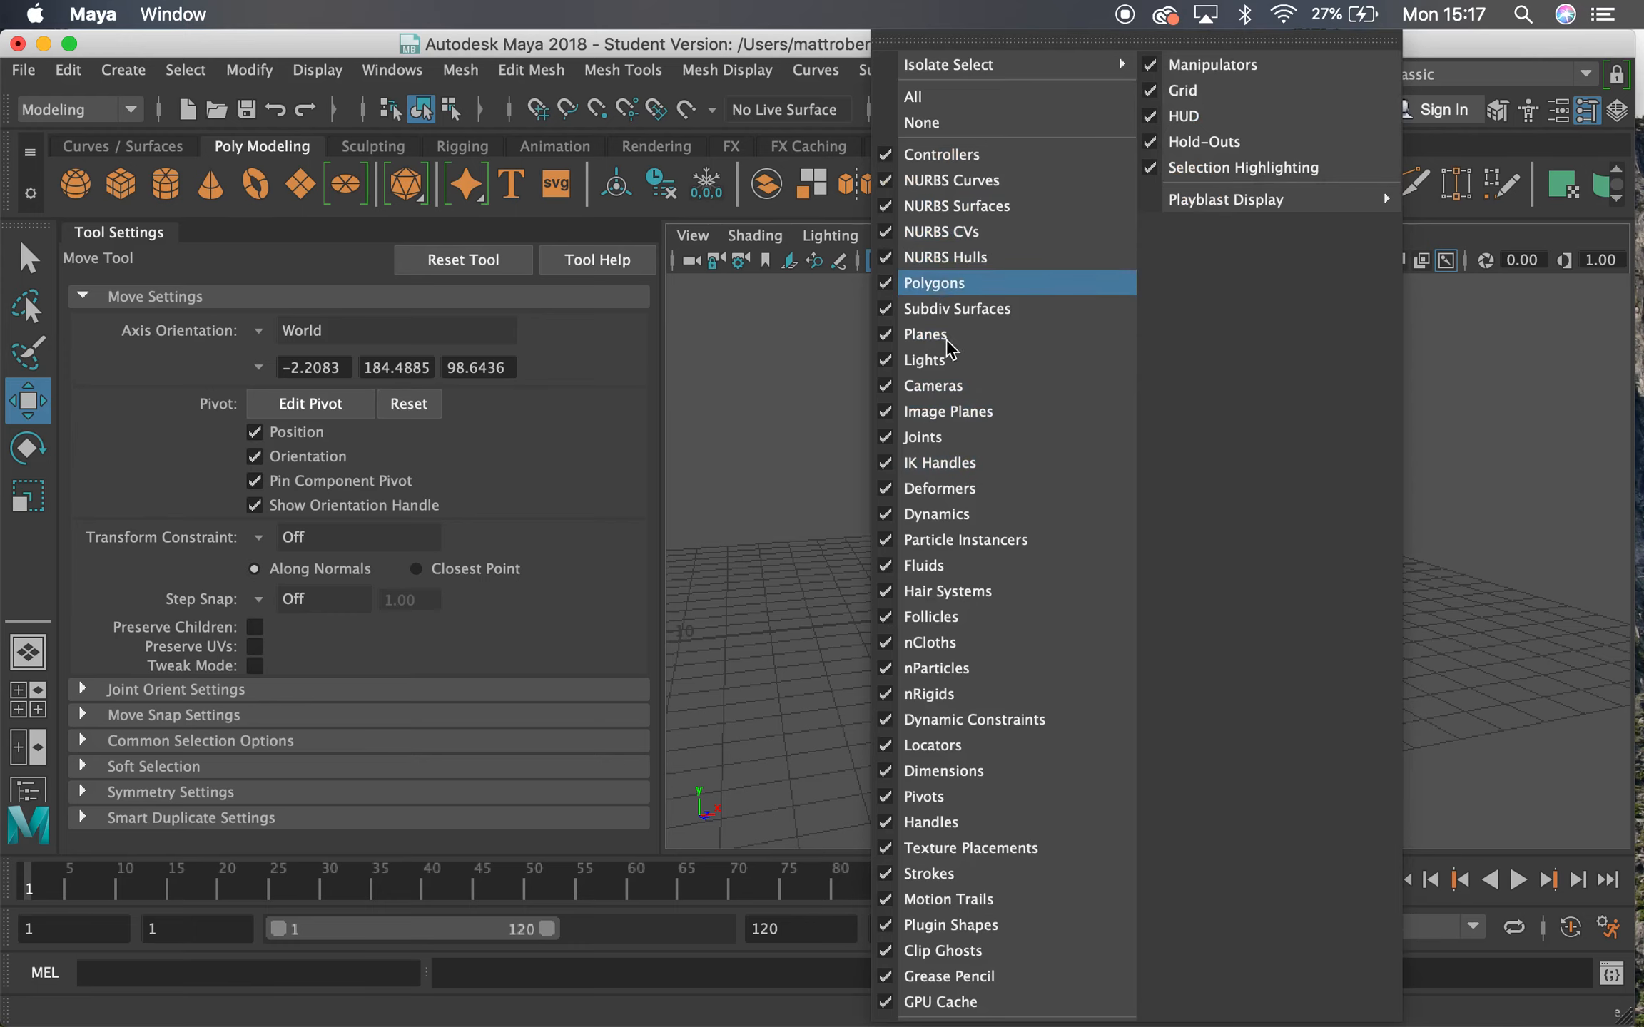
left_click(924, 281)
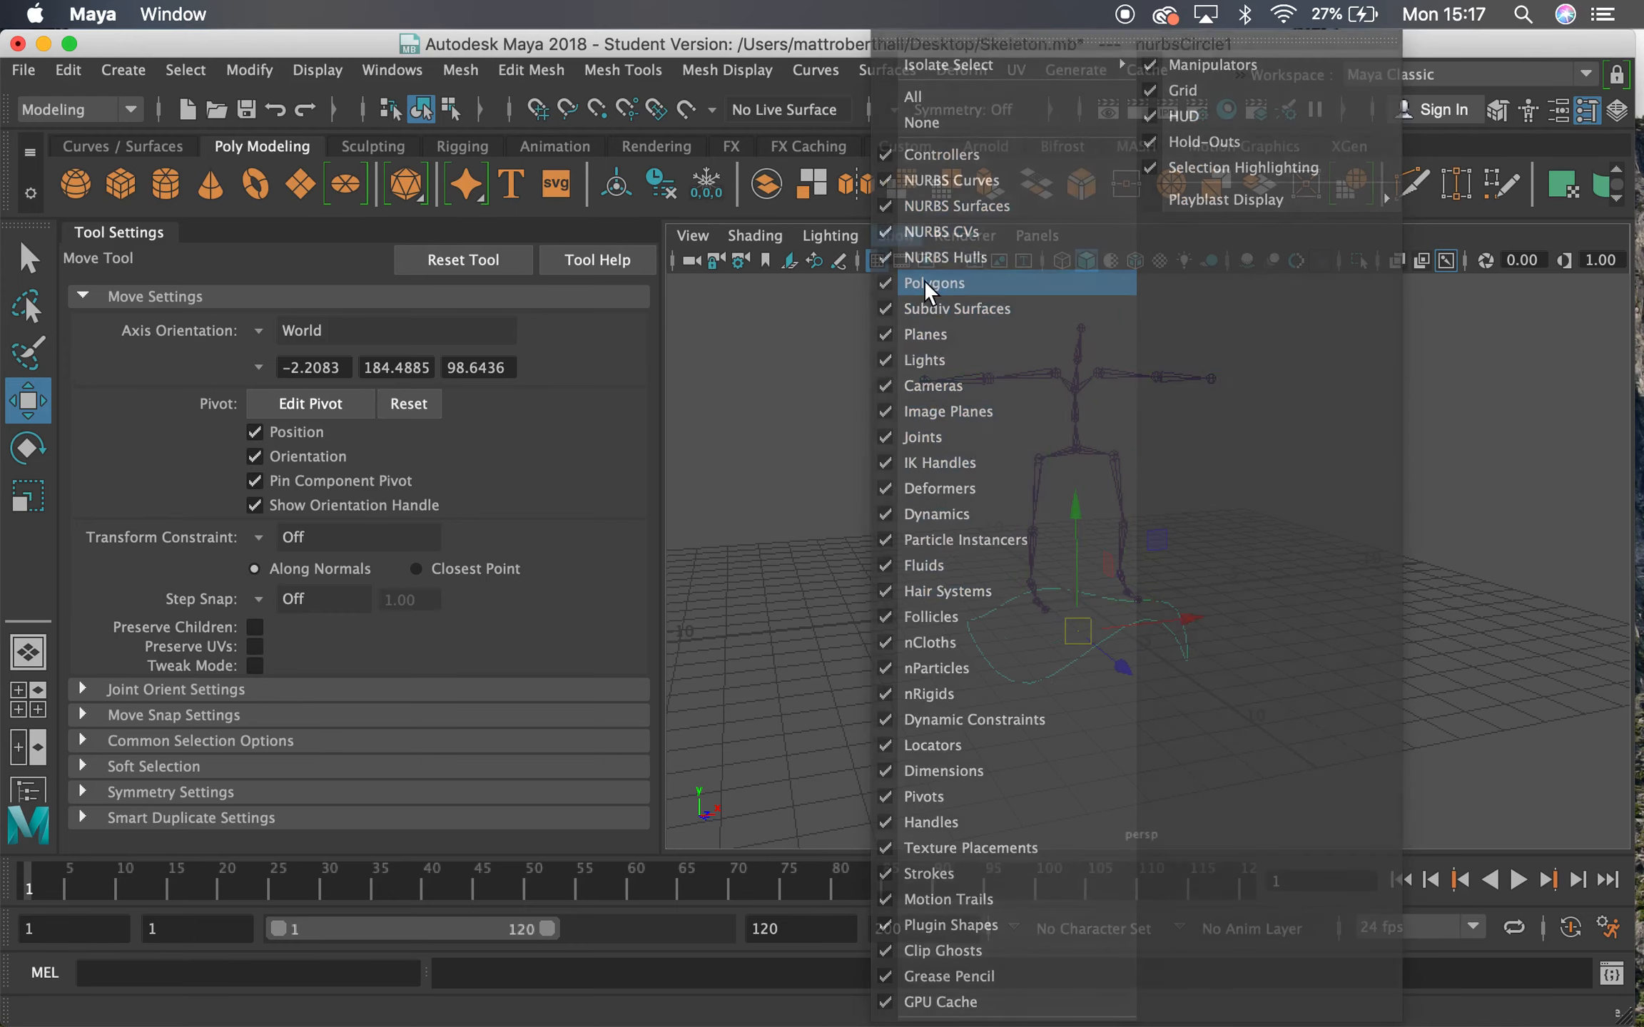
left_click_drag(984, 485, 1095, 531, "alt")
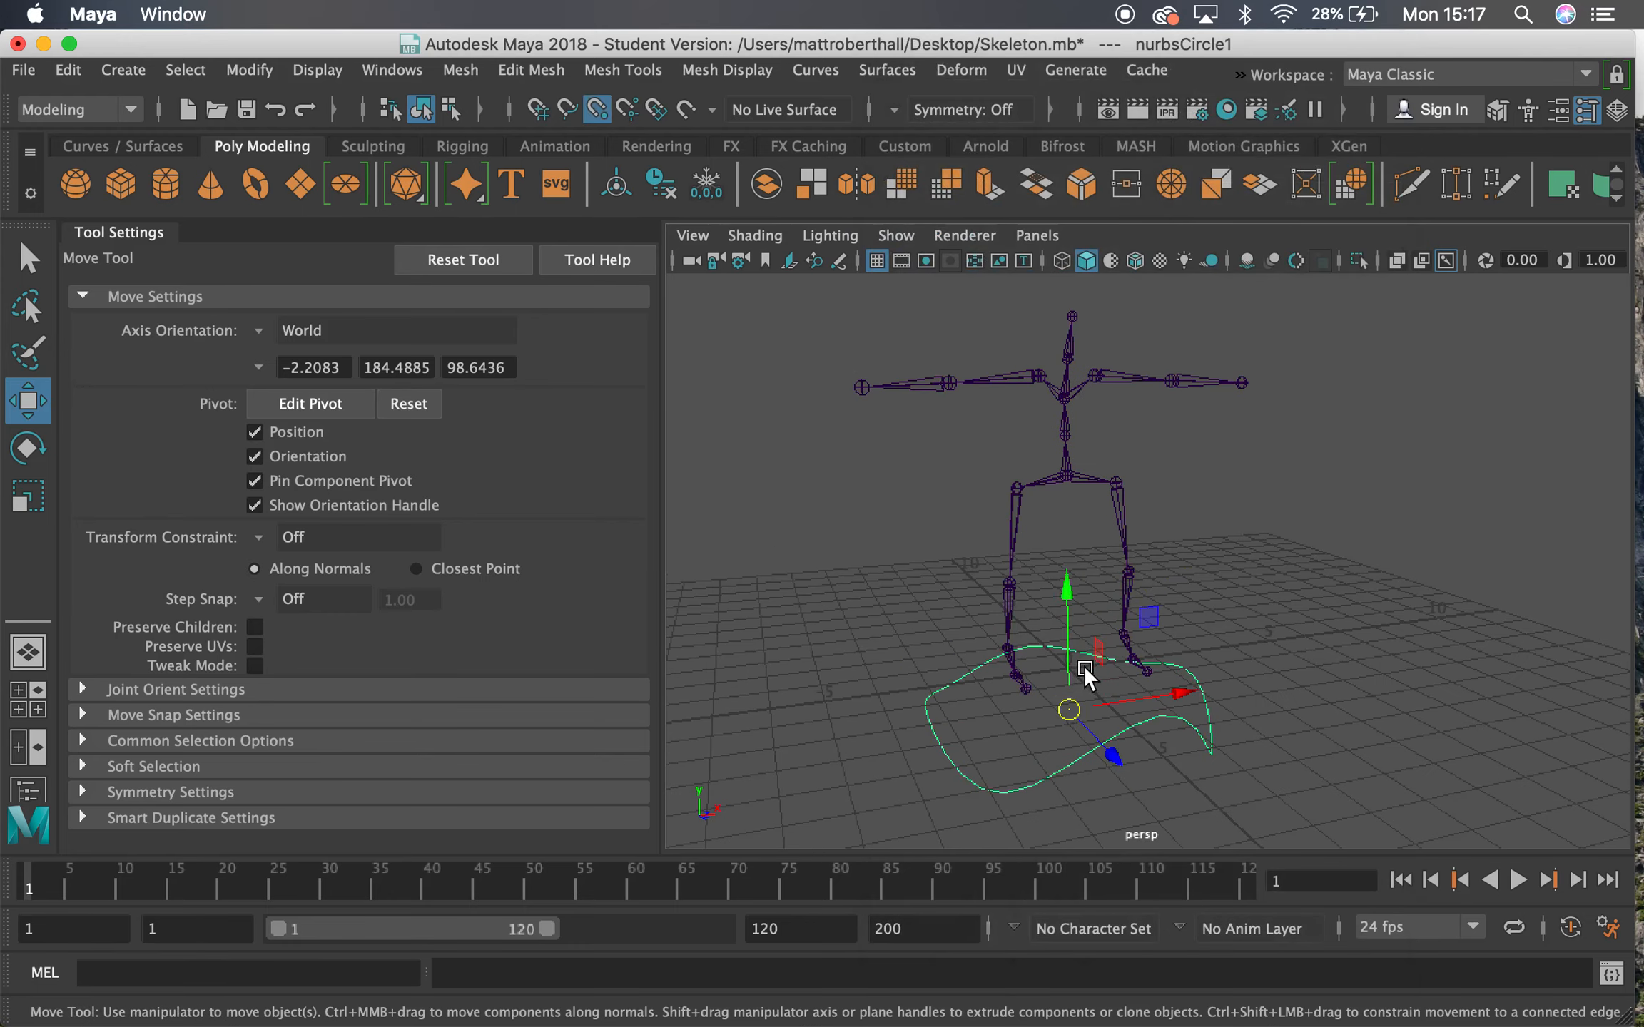
left_click_drag(1071, 709, 1153, 538)
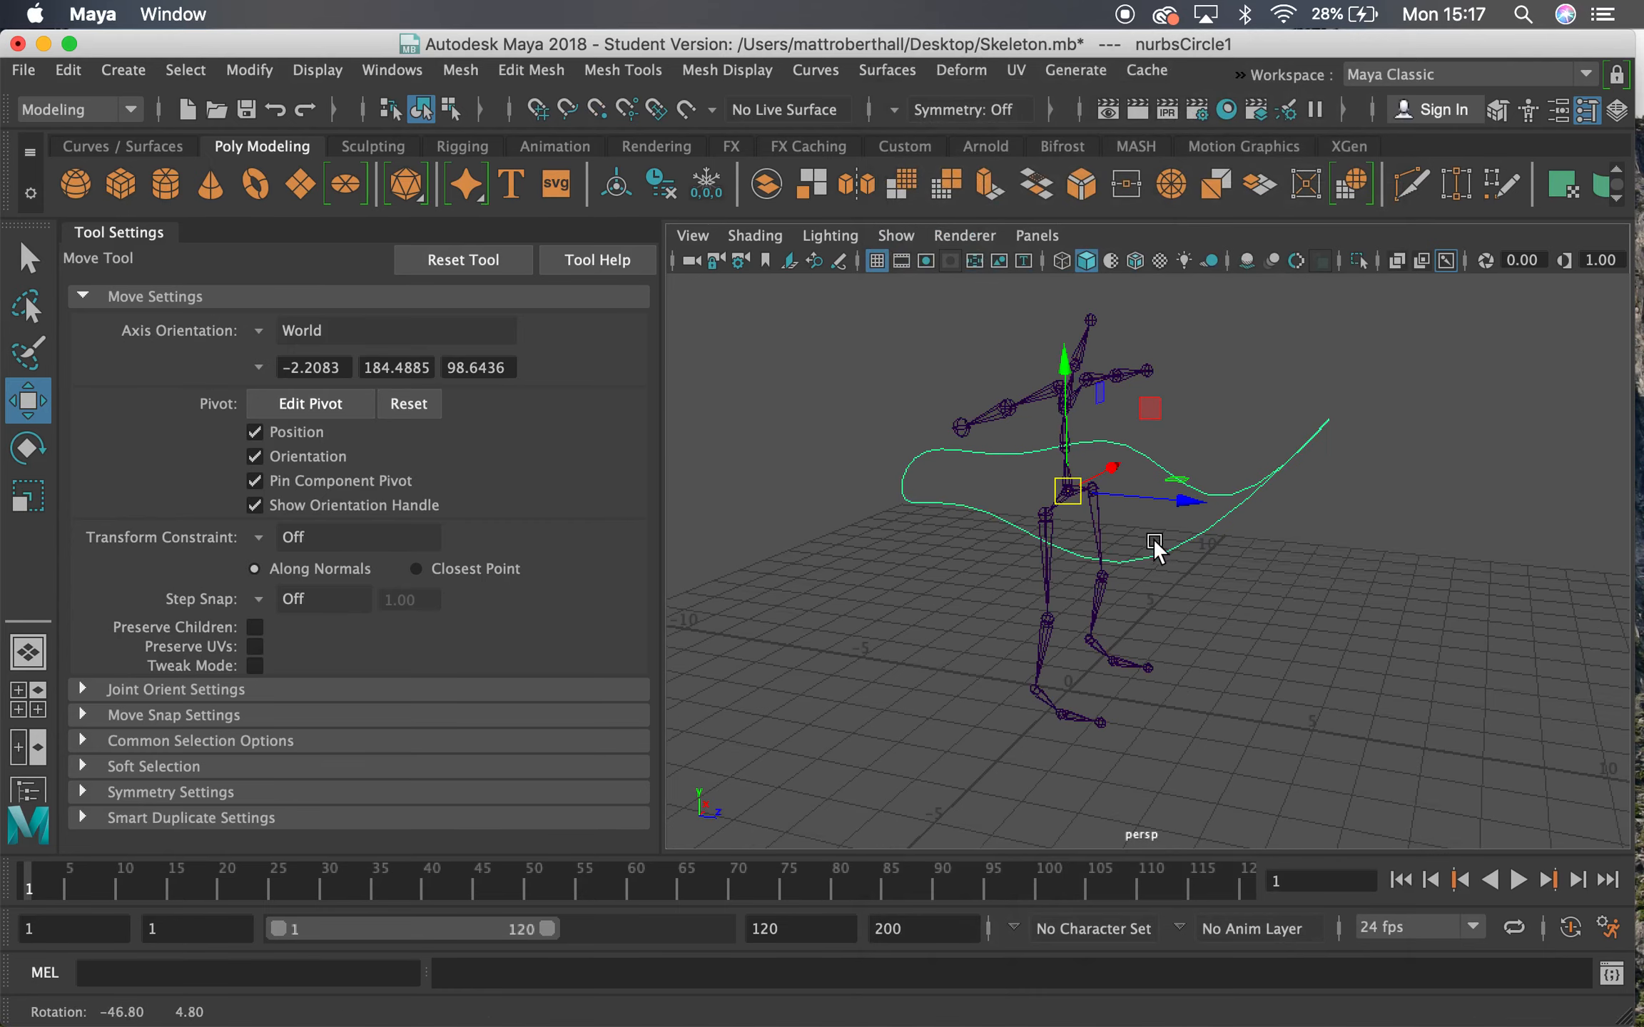
left_click(881, 234)
left_click(988, 283)
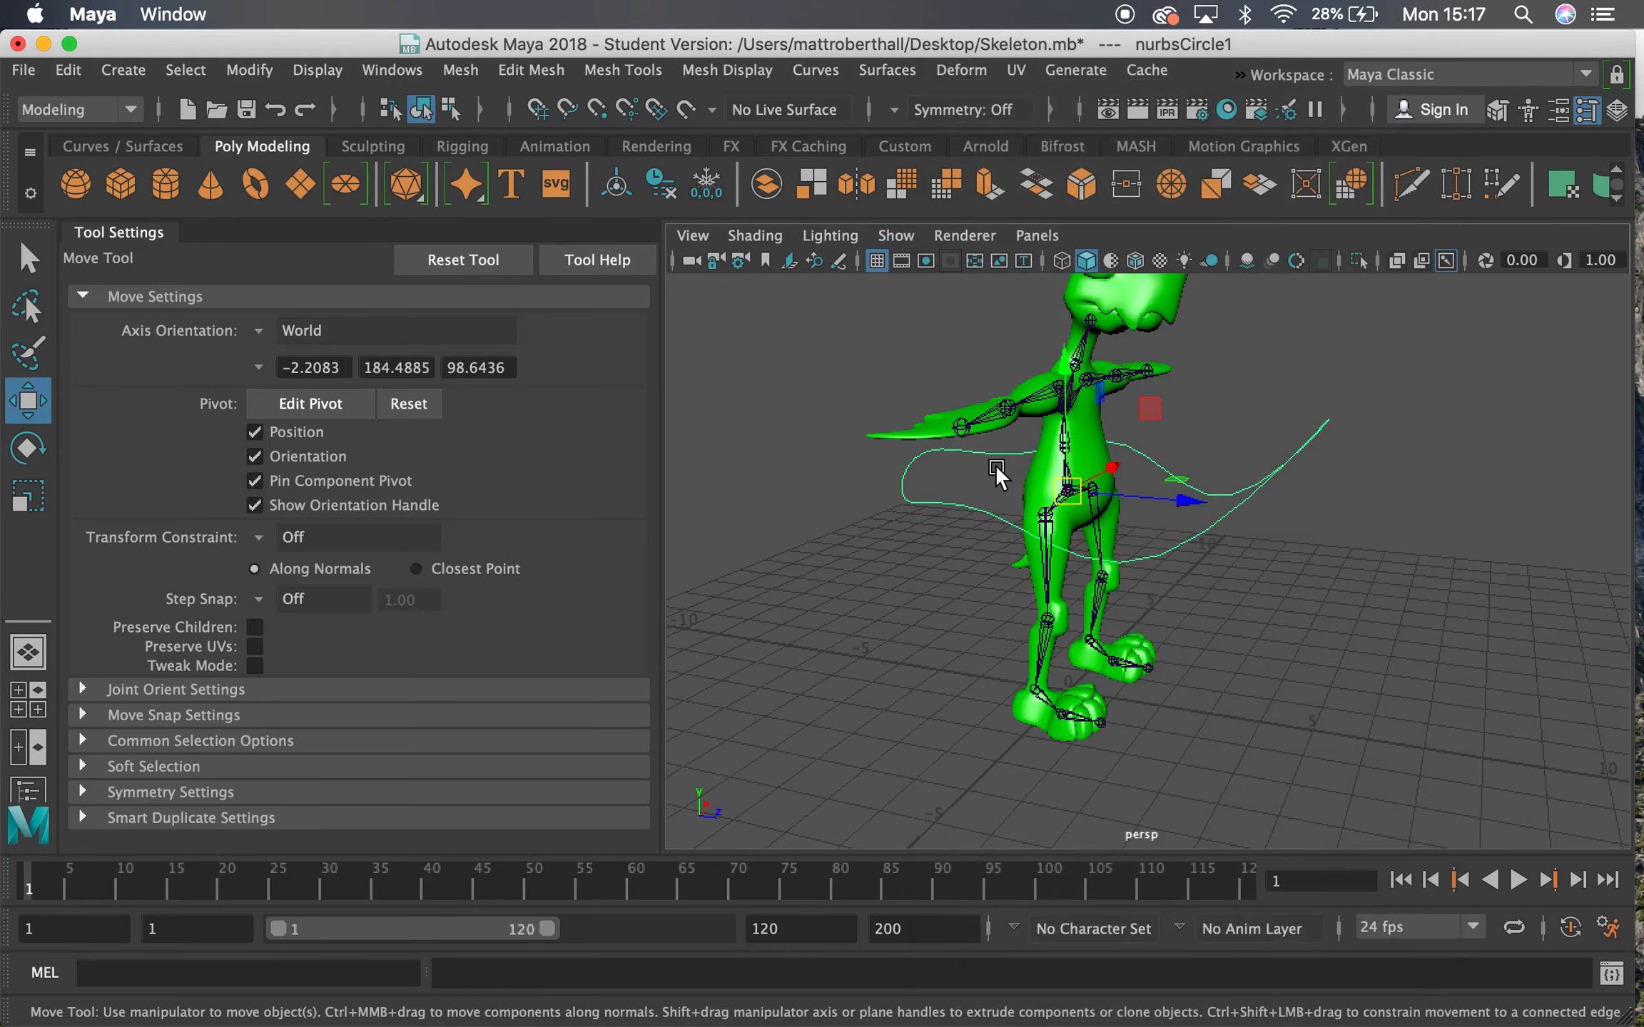
Scale the hip control curve up uniformly to about 1.38 so it sits clear of the body.
left_click_drag(1097, 490, 1156, 470, "alt")
key("r")
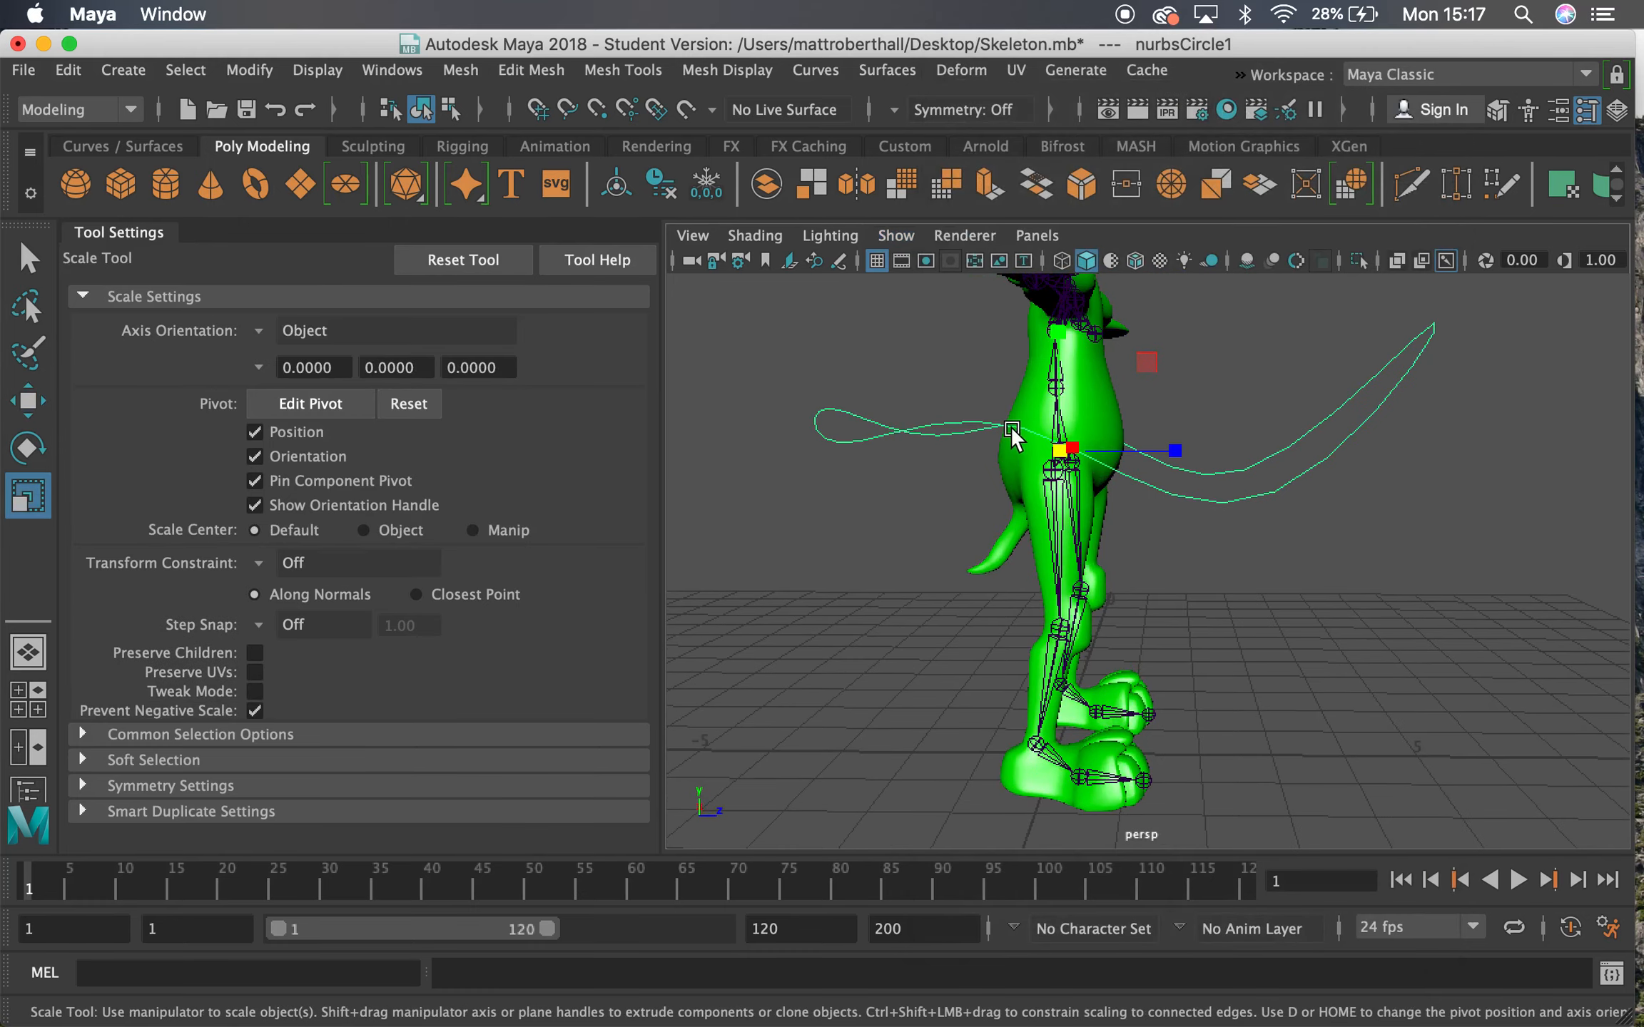
left_click_drag(1061, 454, 1251, 472)
left_click(1288, 476)
Show the curve's channels and freeze all of its transformations.
left_click(1617, 109)
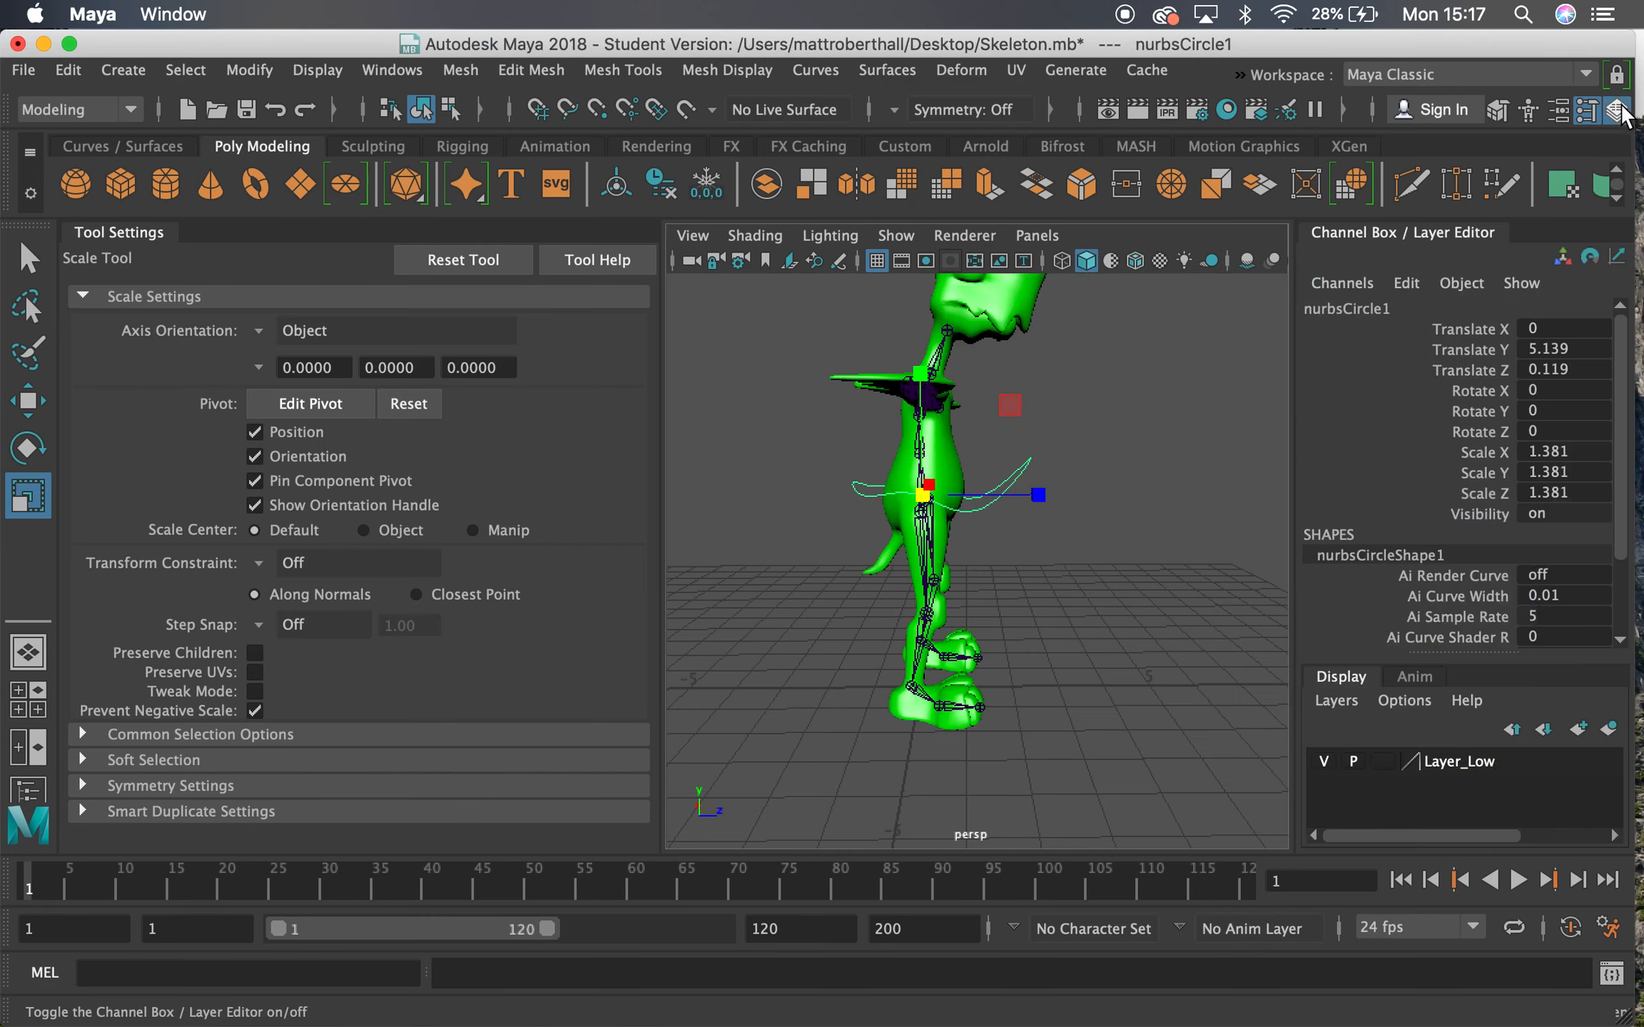
right_click(1496, 424)
mouse_move(1419, 487)
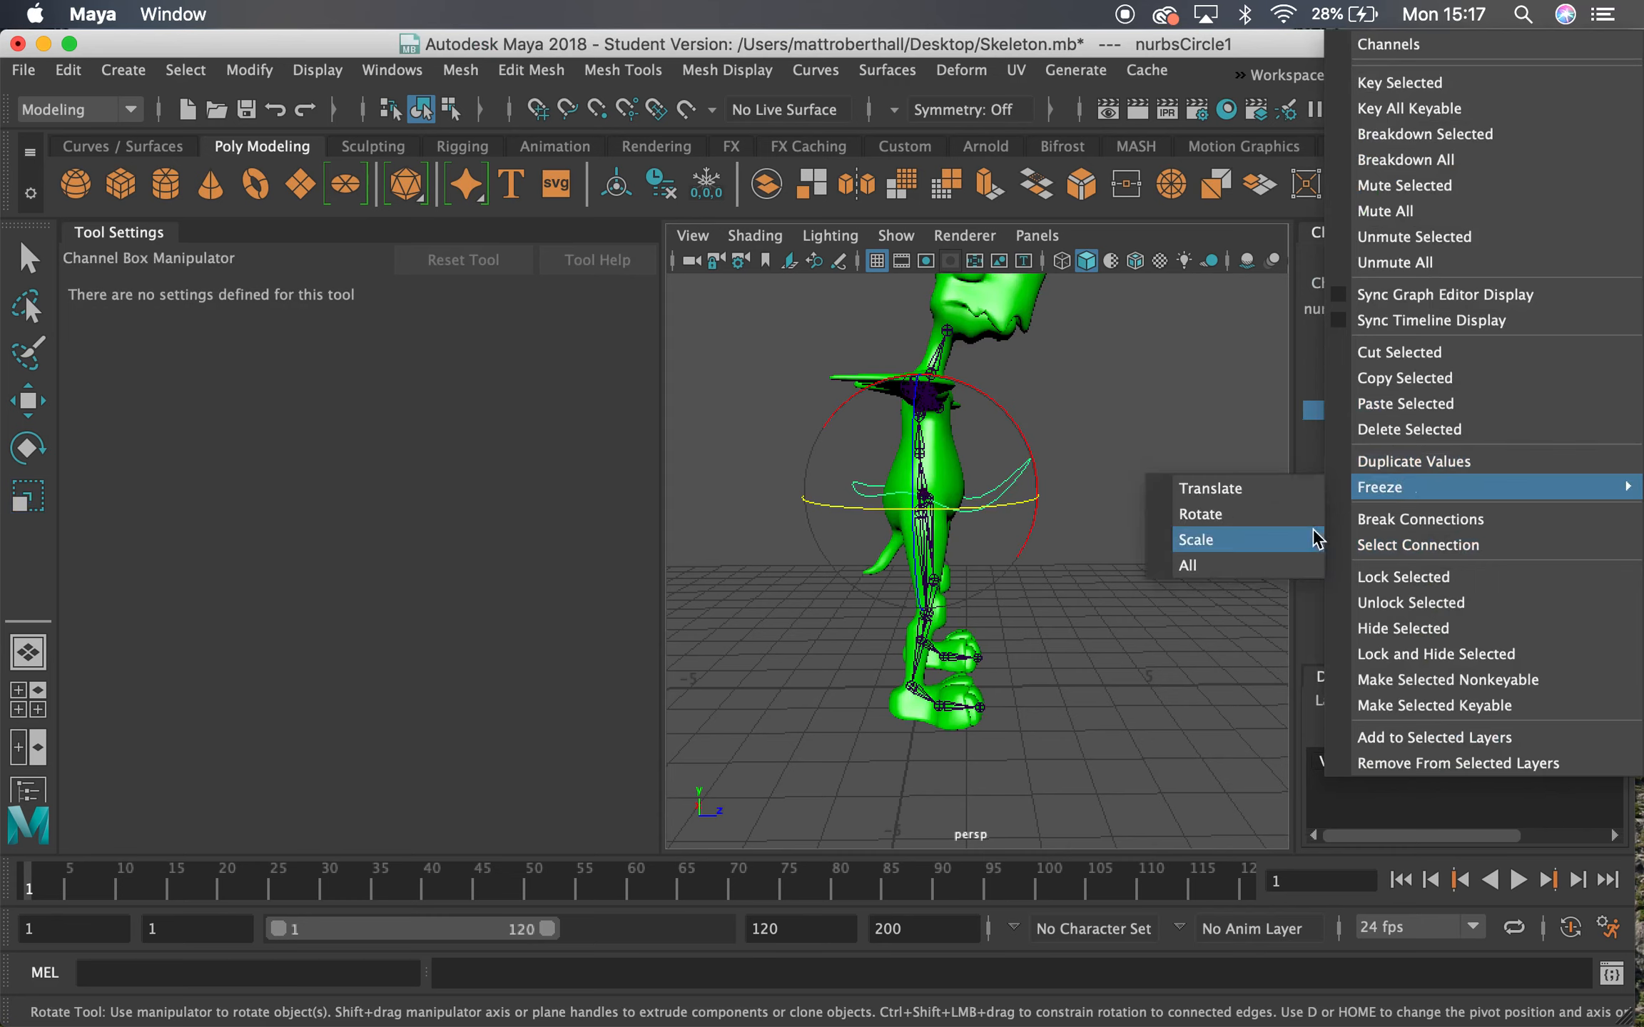
left_click(1263, 567)
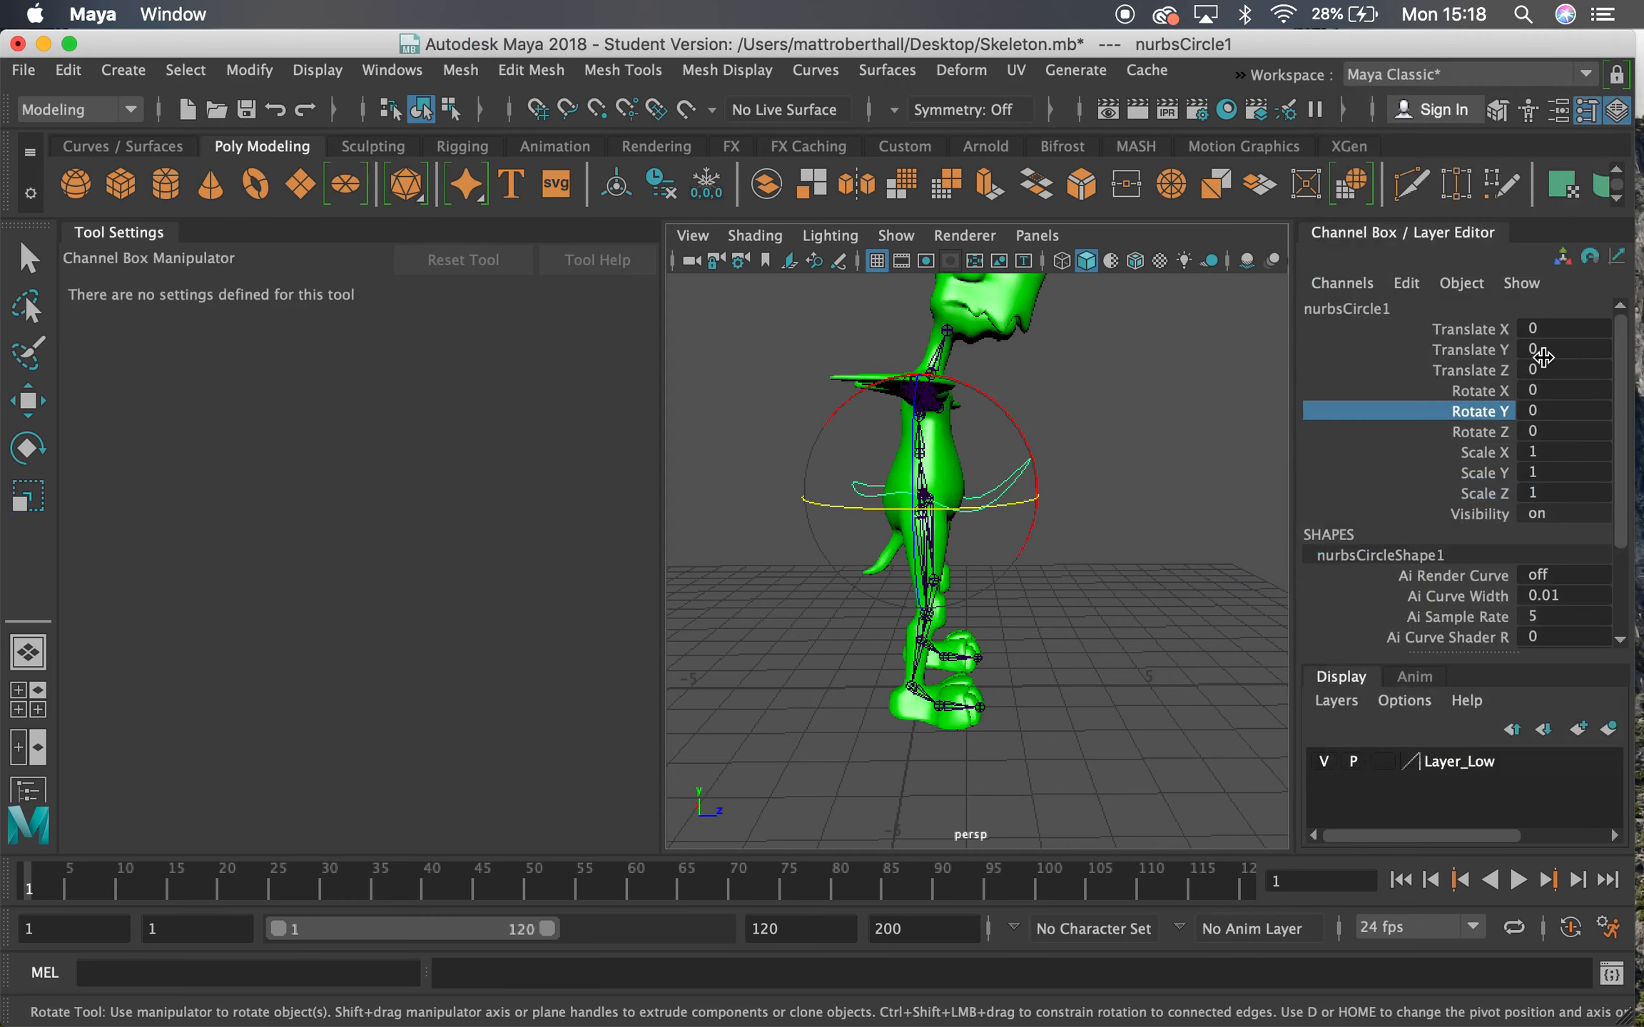
Move the hip control curve away from the body and reset its translation to 0.
key("w")
left_click_drag(984, 420, 1213, 419)
left_click_drag(1550, 349, 1562, 378)
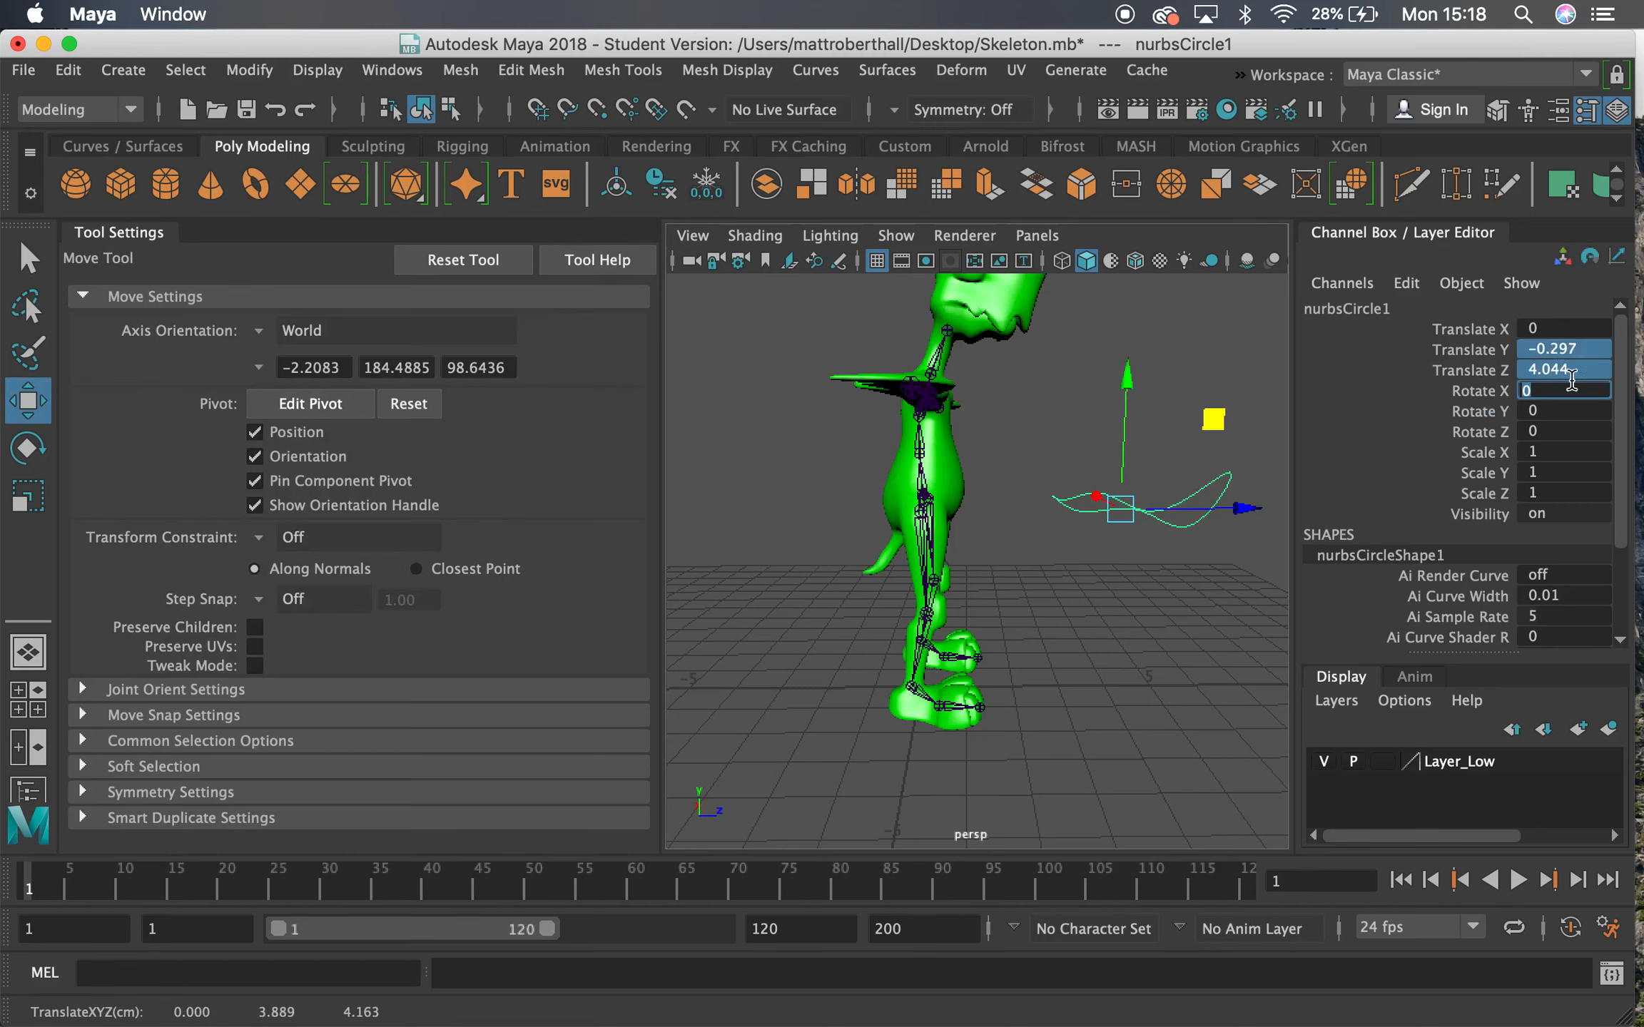
type("0")
key("Return")
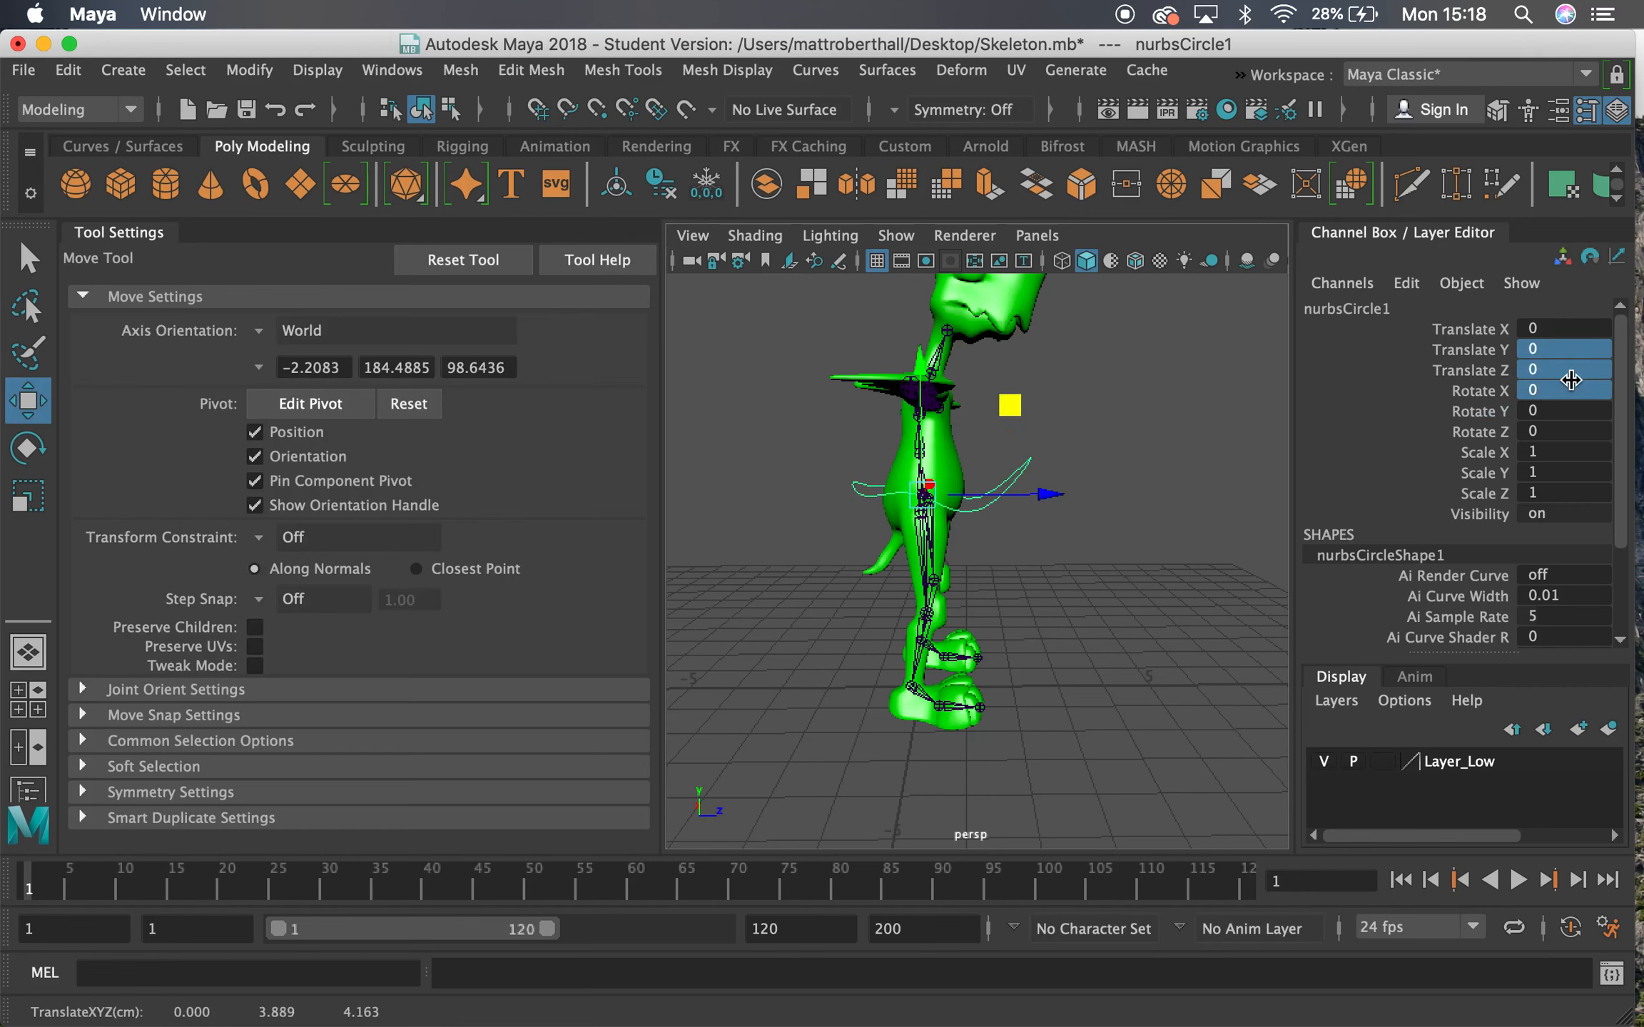
Parent-constrain the Hips joint to the hip control curve with Maintain offset on and all translate and rotate axes included.
left_click_drag(851, 448, 742, 456, "alt")
scroll(927, 471, "up", 10)
middle_click_drag(977, 385, 1004, 467, "alt")
key("q")
left_click(998, 463, "shift")
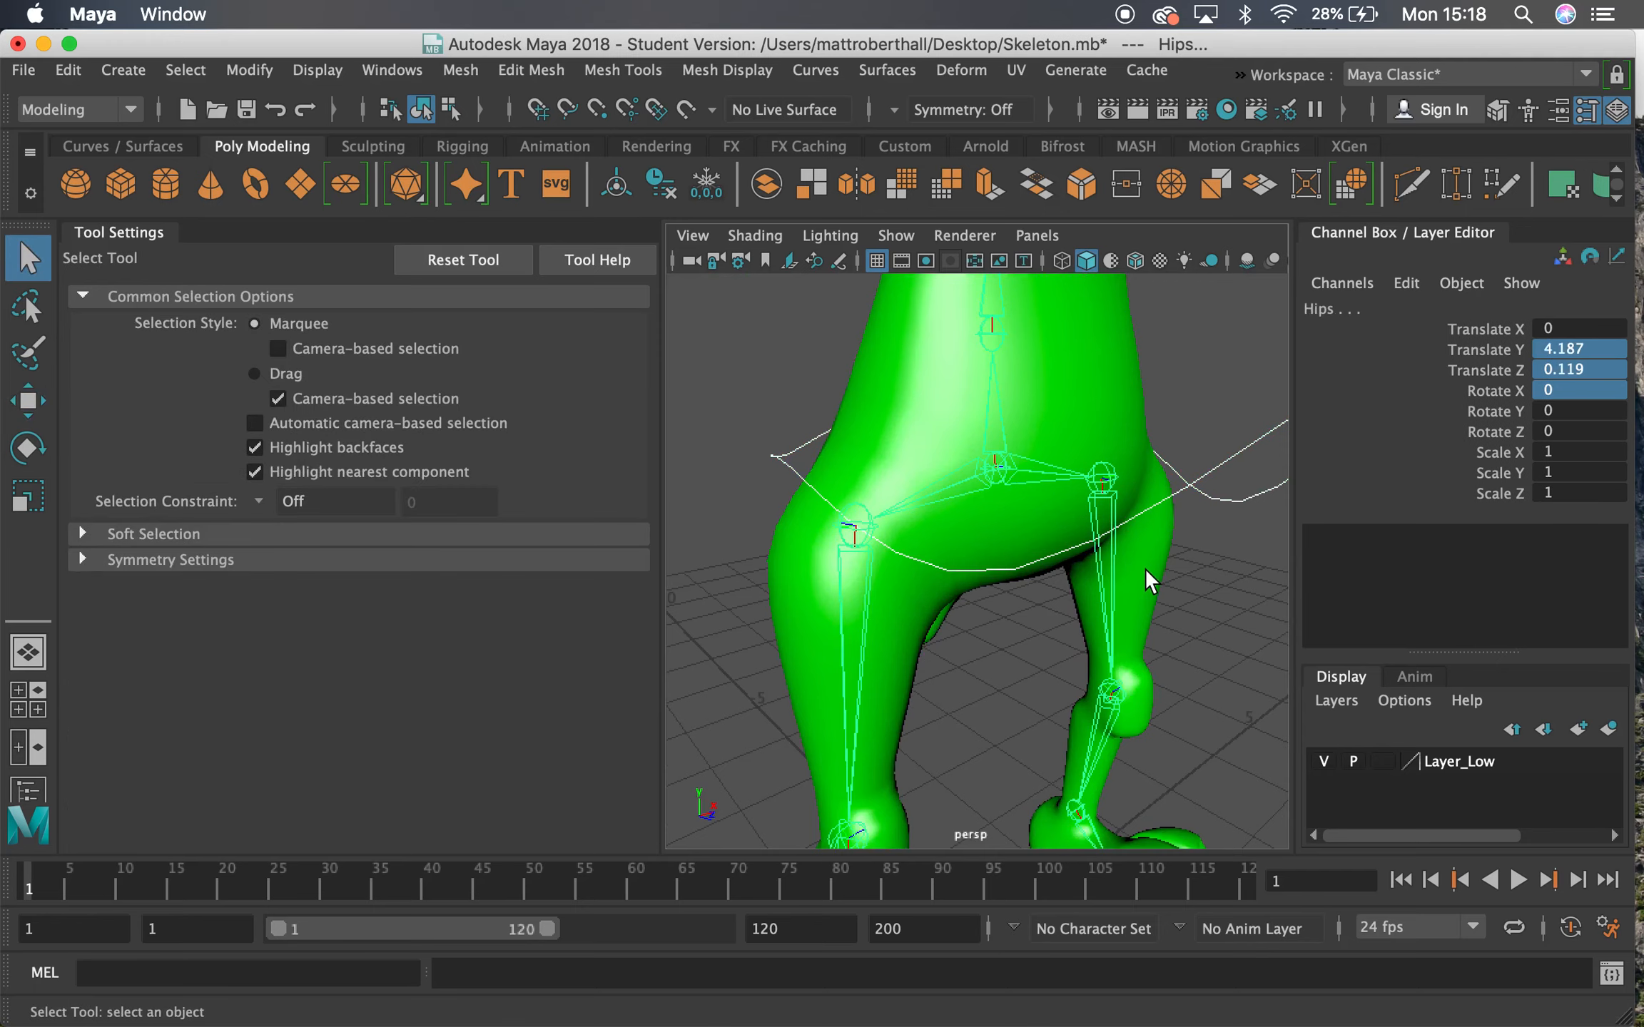
mouse_move(1038, 509)
left_mouse_down("alt")
mouse_move(1079, 503)
mouse_move(1017, 506)
left_mouse_up("alt")
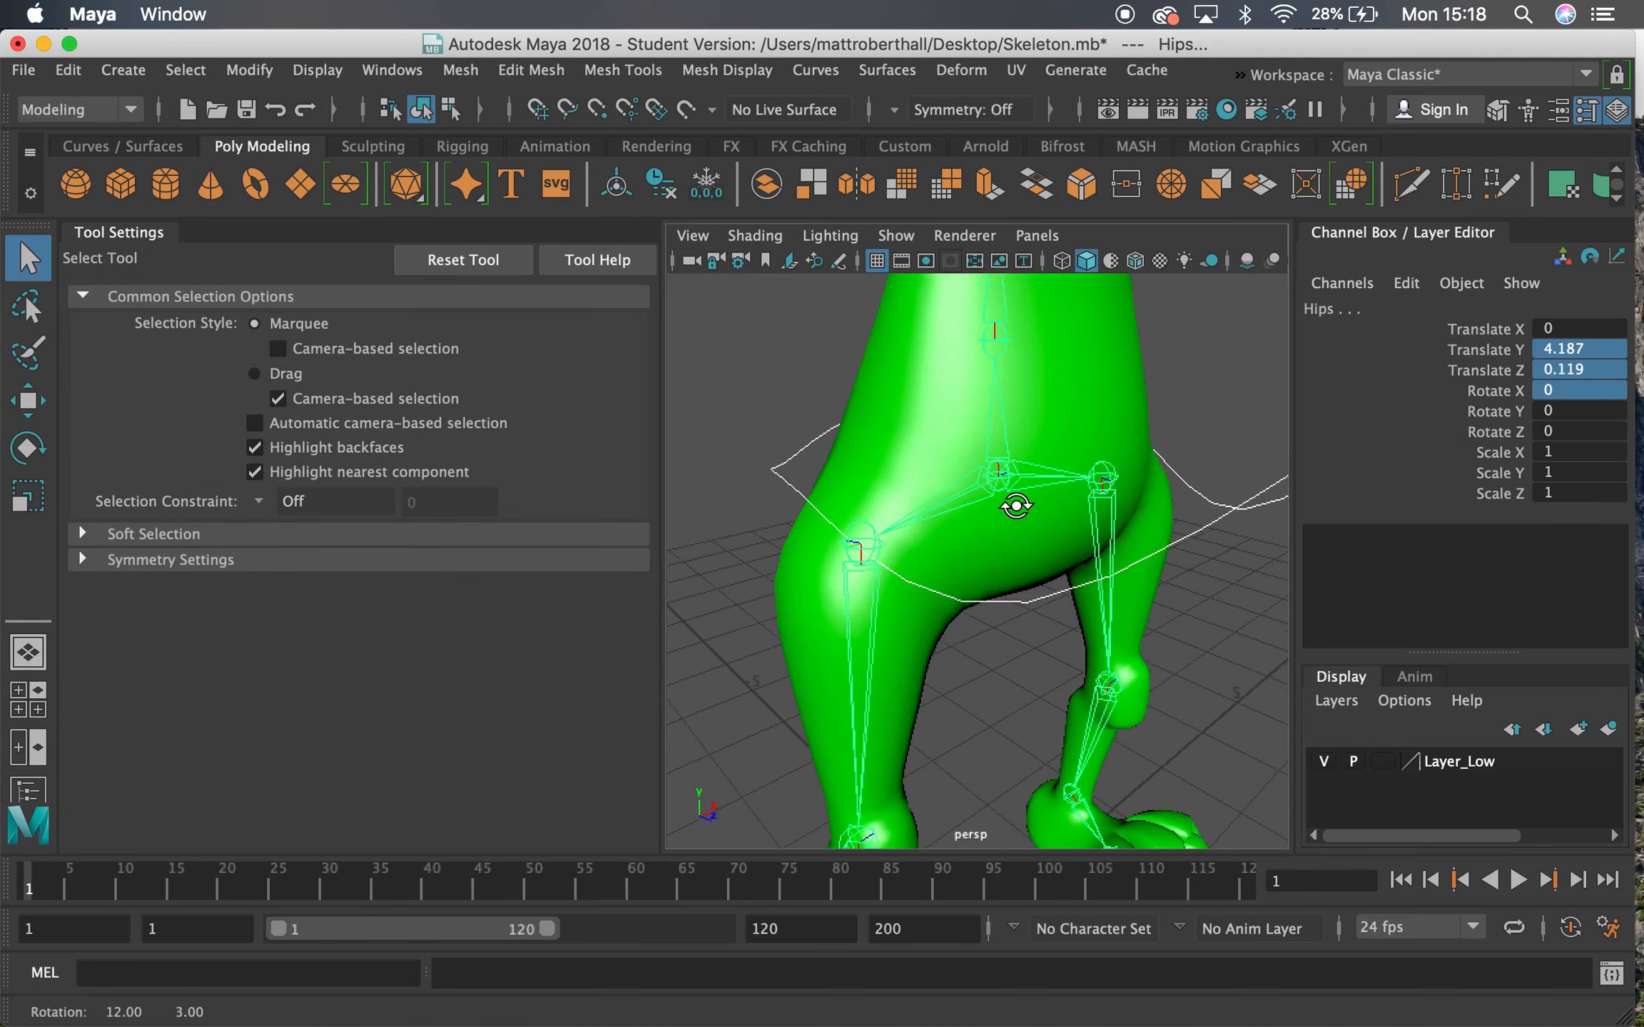
left_click(77, 105)
left_click(72, 172)
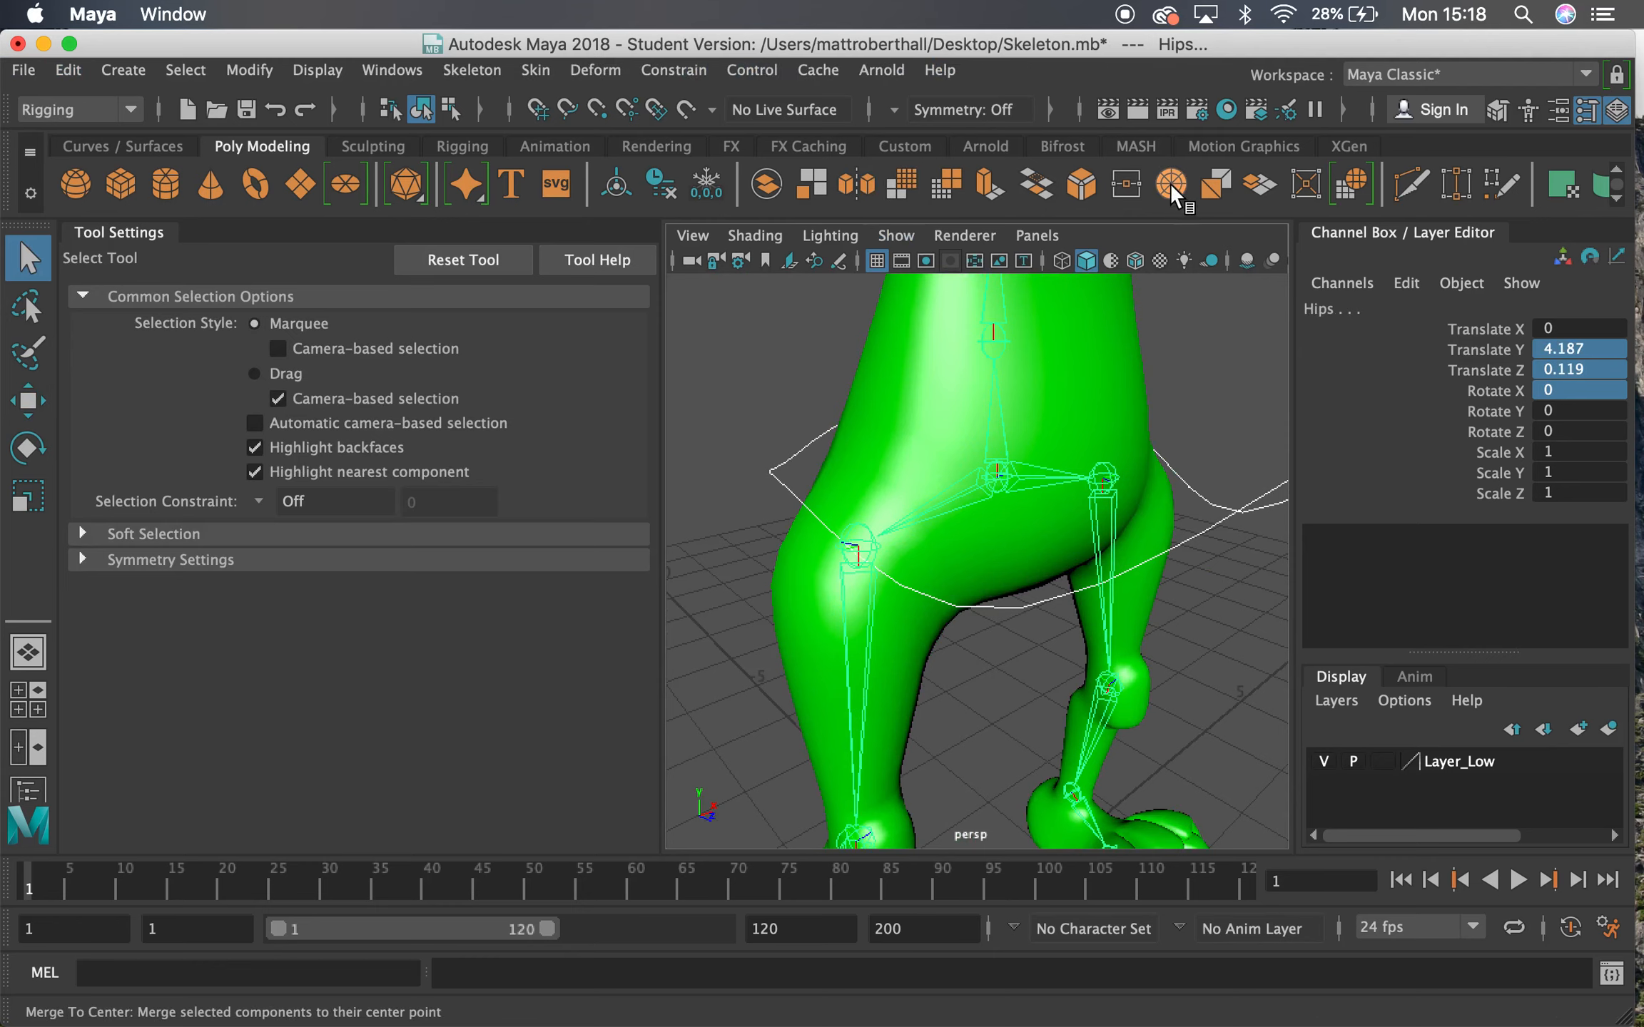
left_click(664, 68)
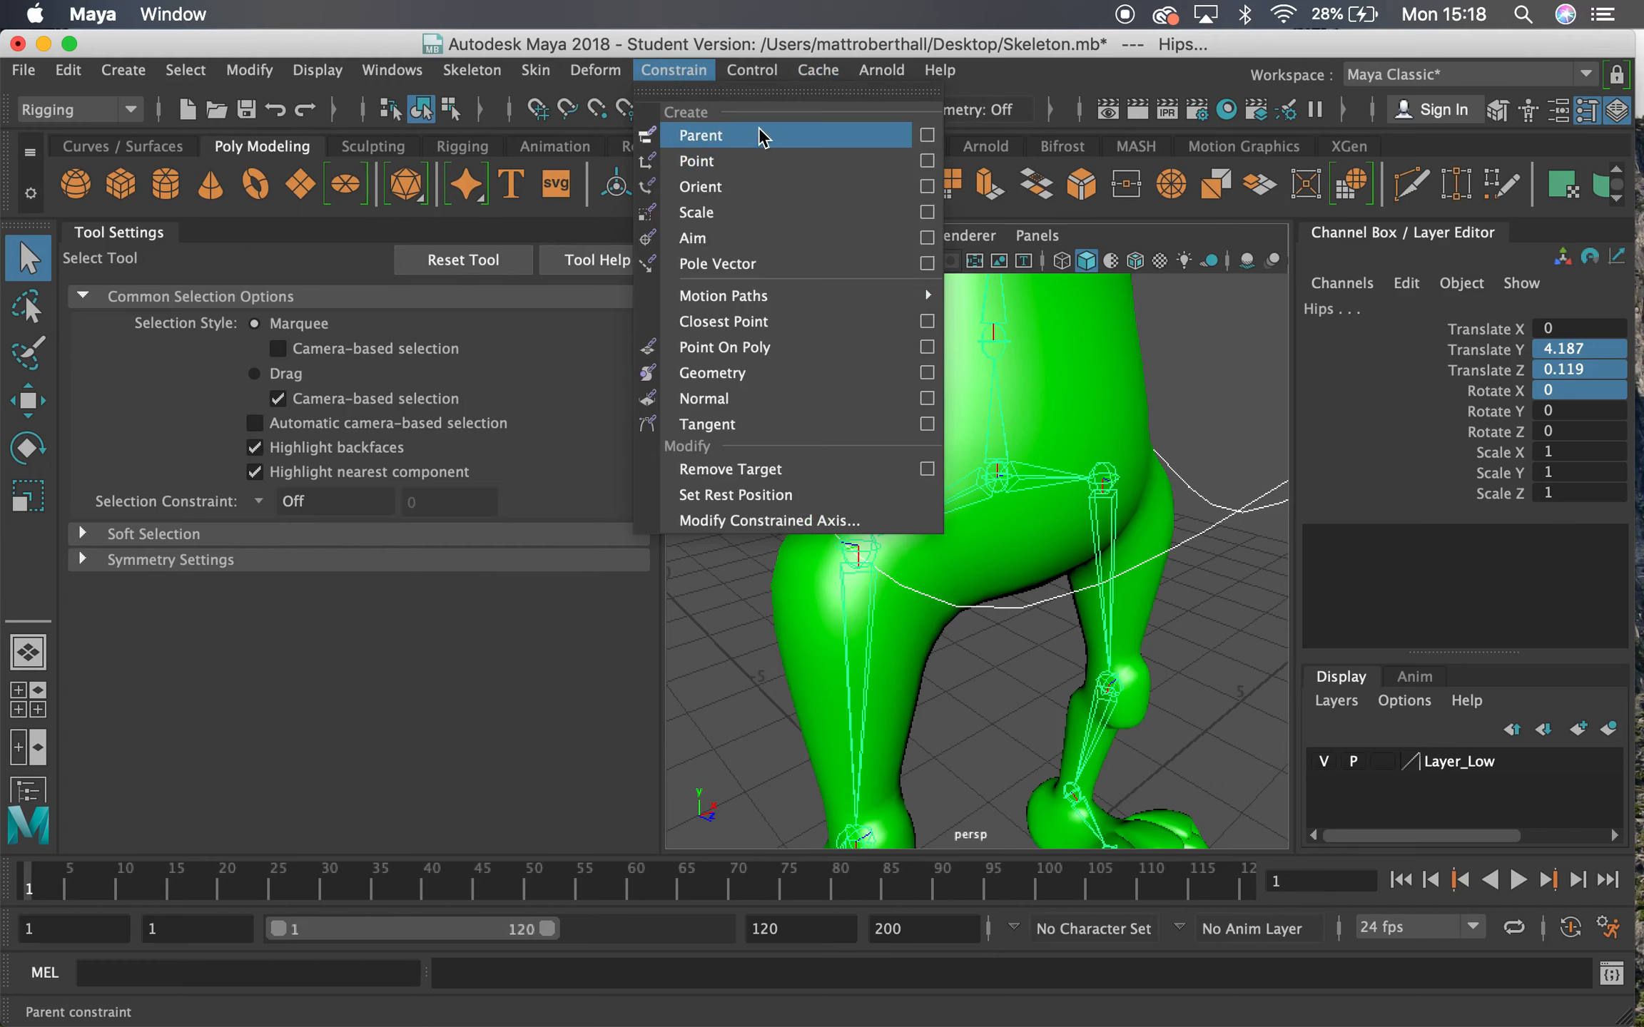
left_click(927, 136)
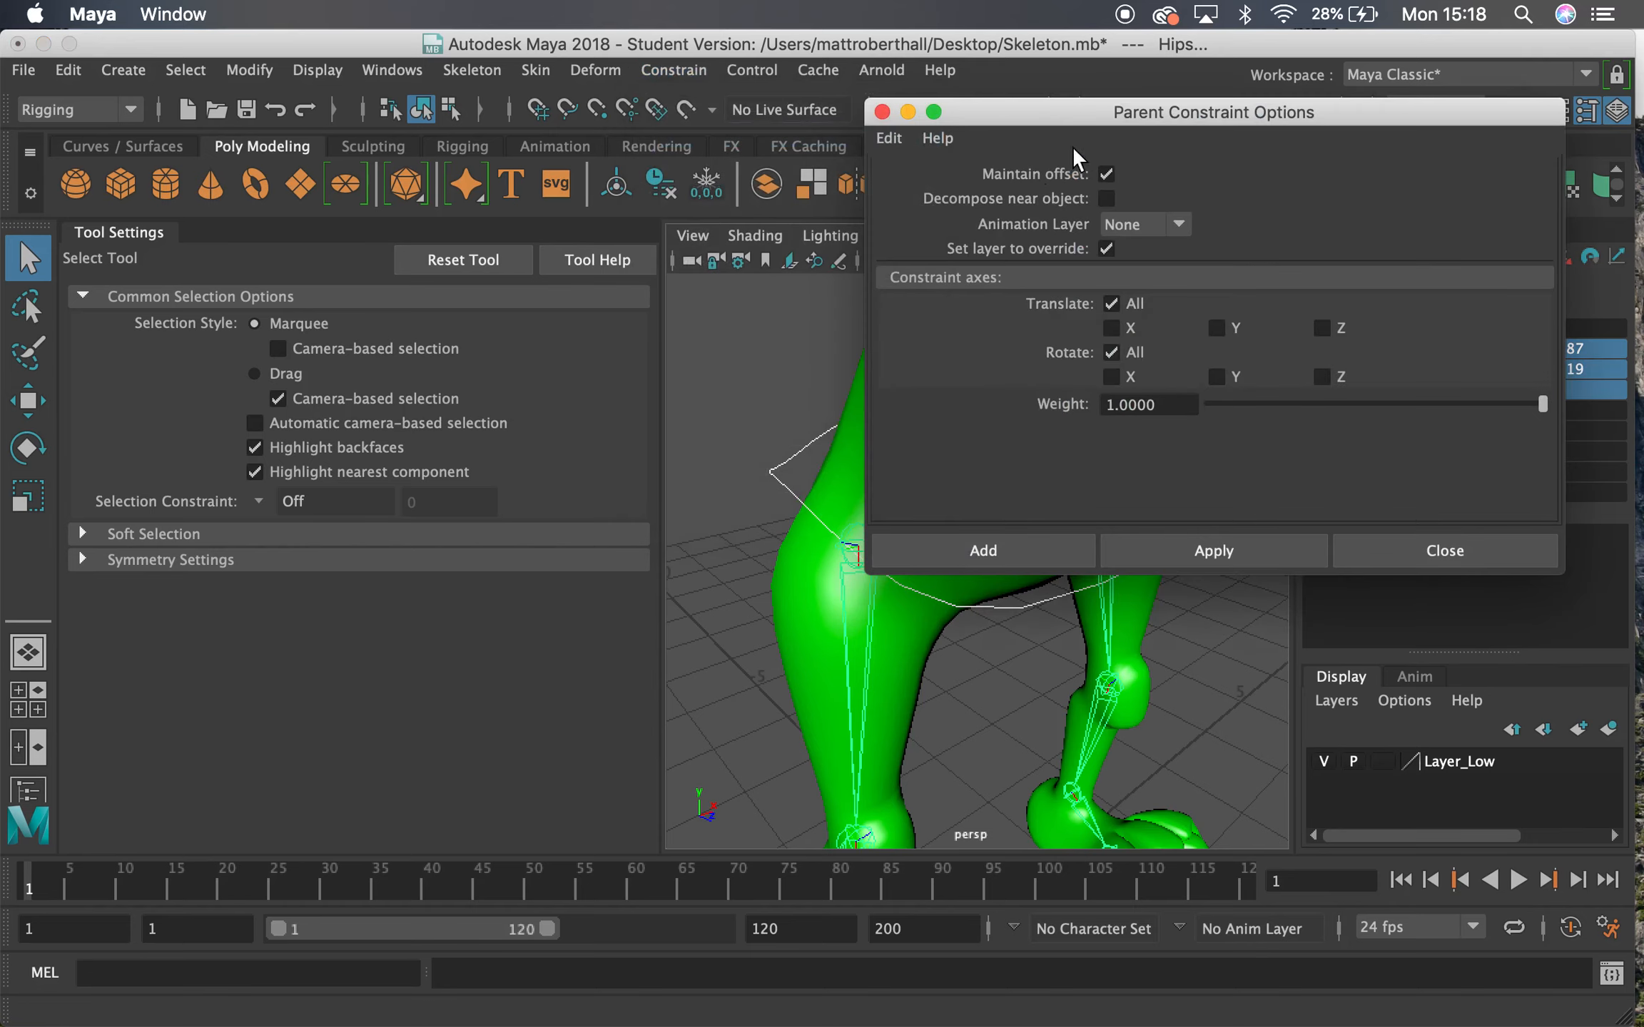
left_click_drag(1085, 114, 1381, 87)
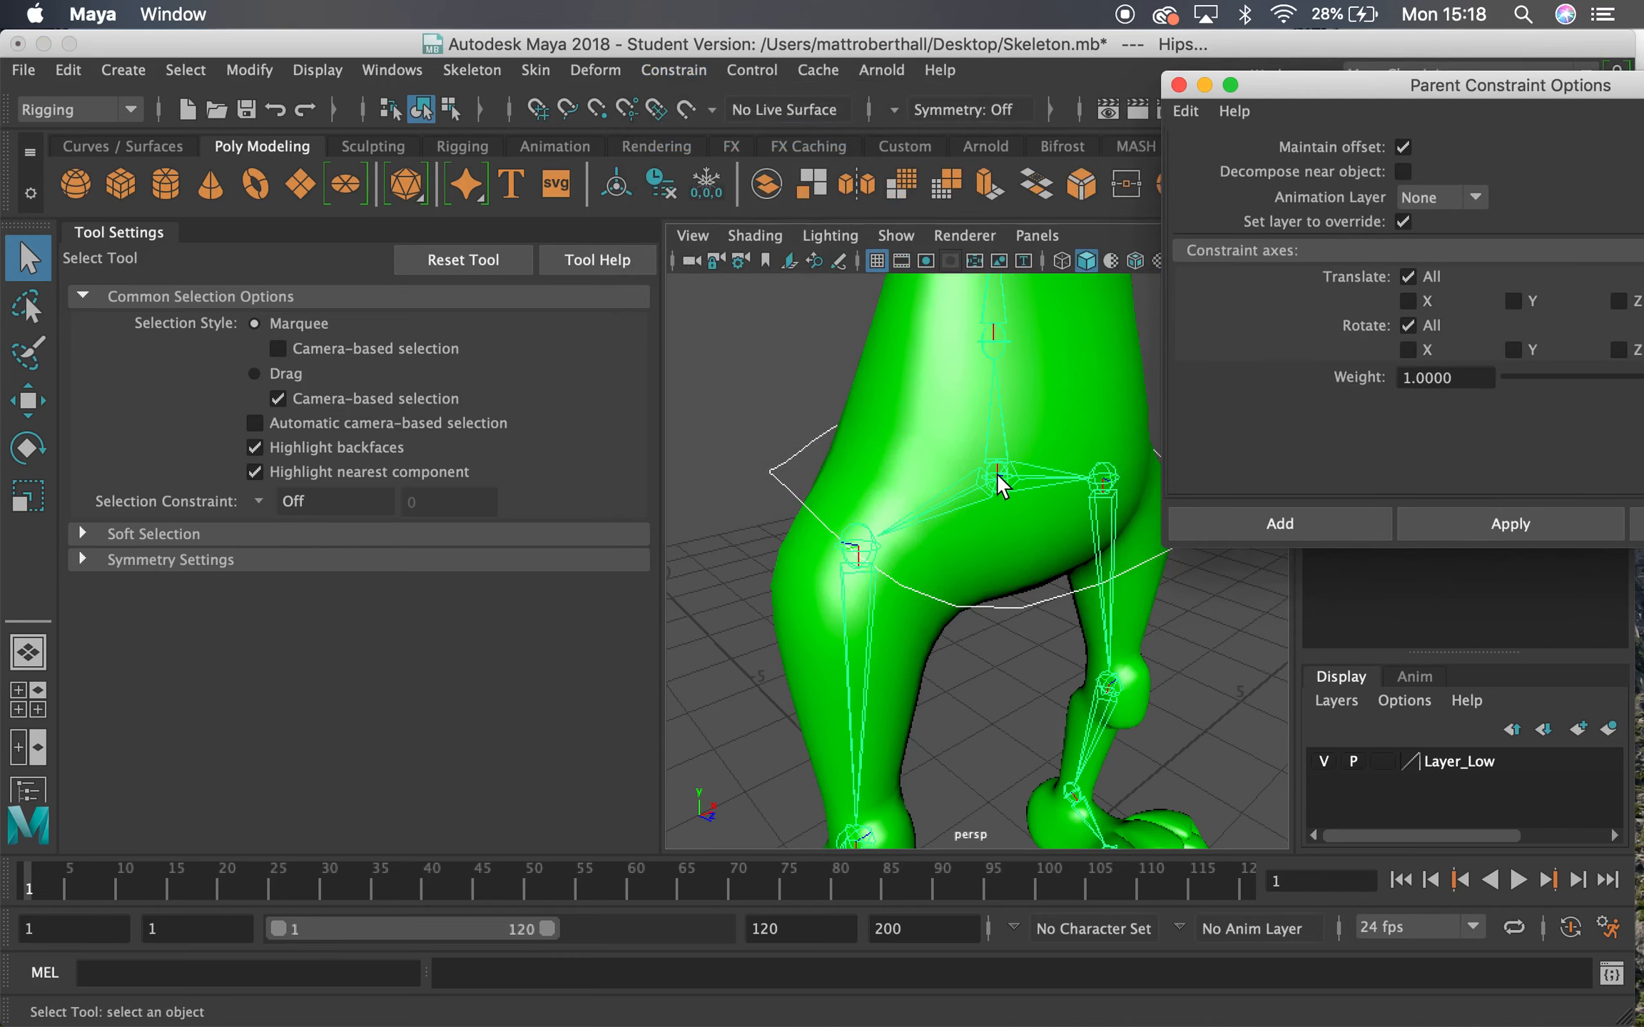
mouse_move(1082, 527)
left_mouse_down("alt")
mouse_move(995, 466)
mouse_move(950, 477)
mouse_move(1062, 528)
left_mouse_up("alt")
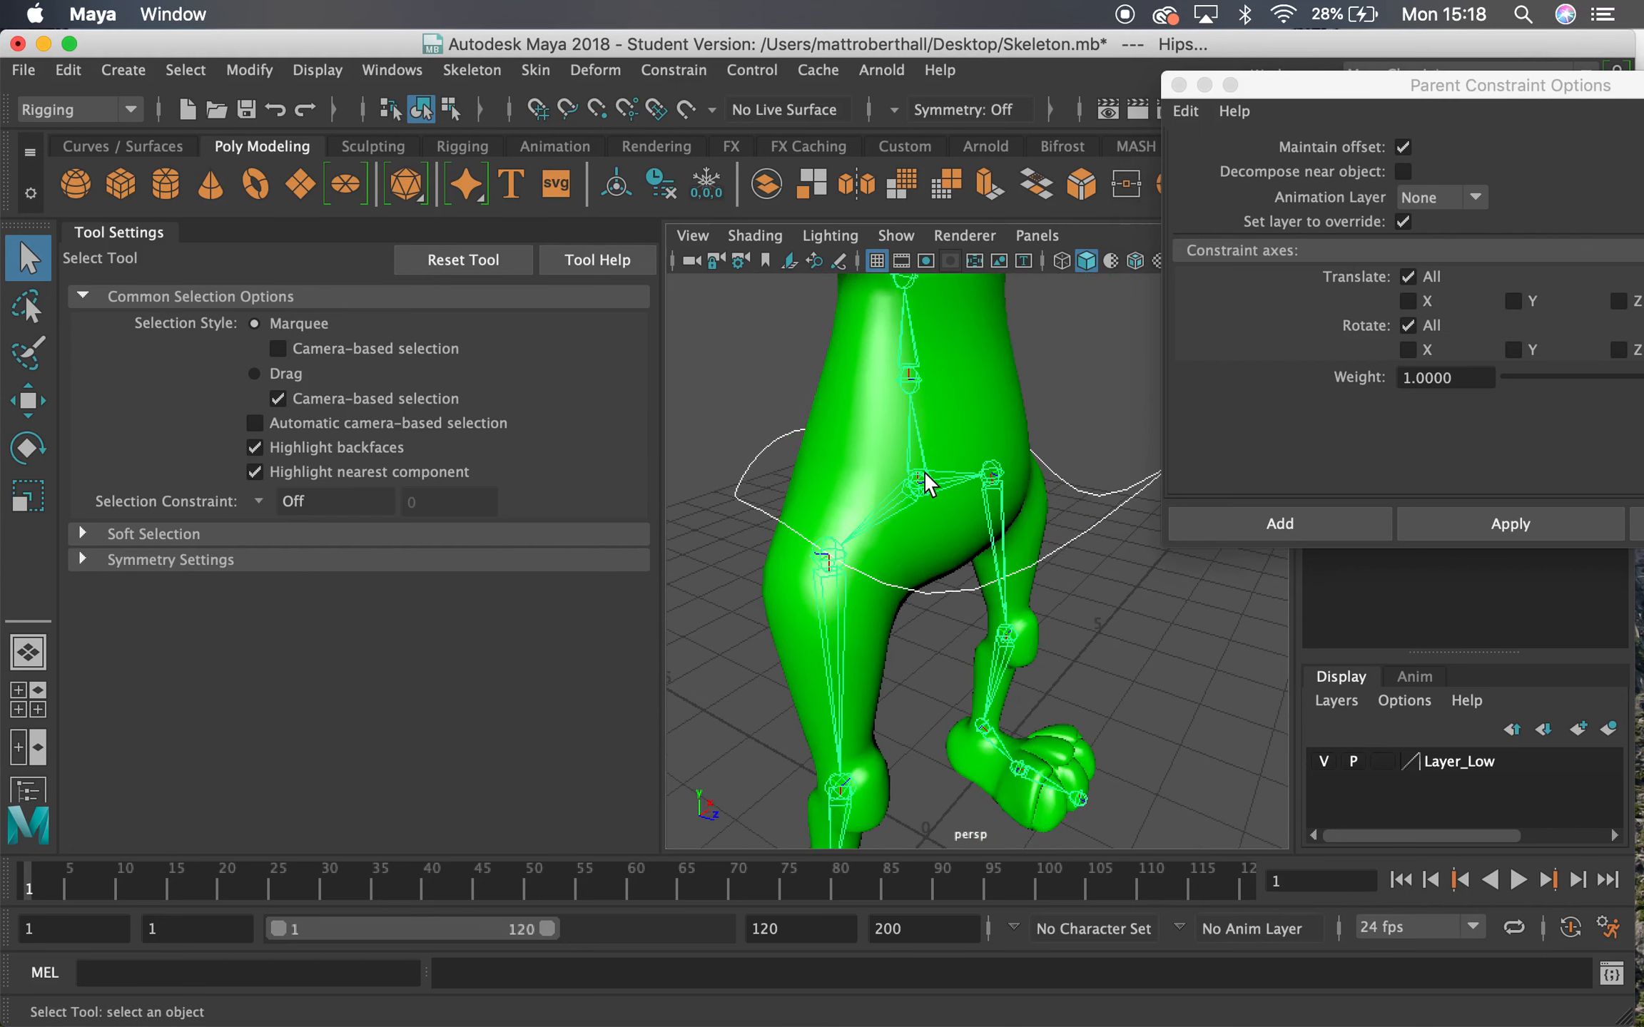
left_click(1402, 145)
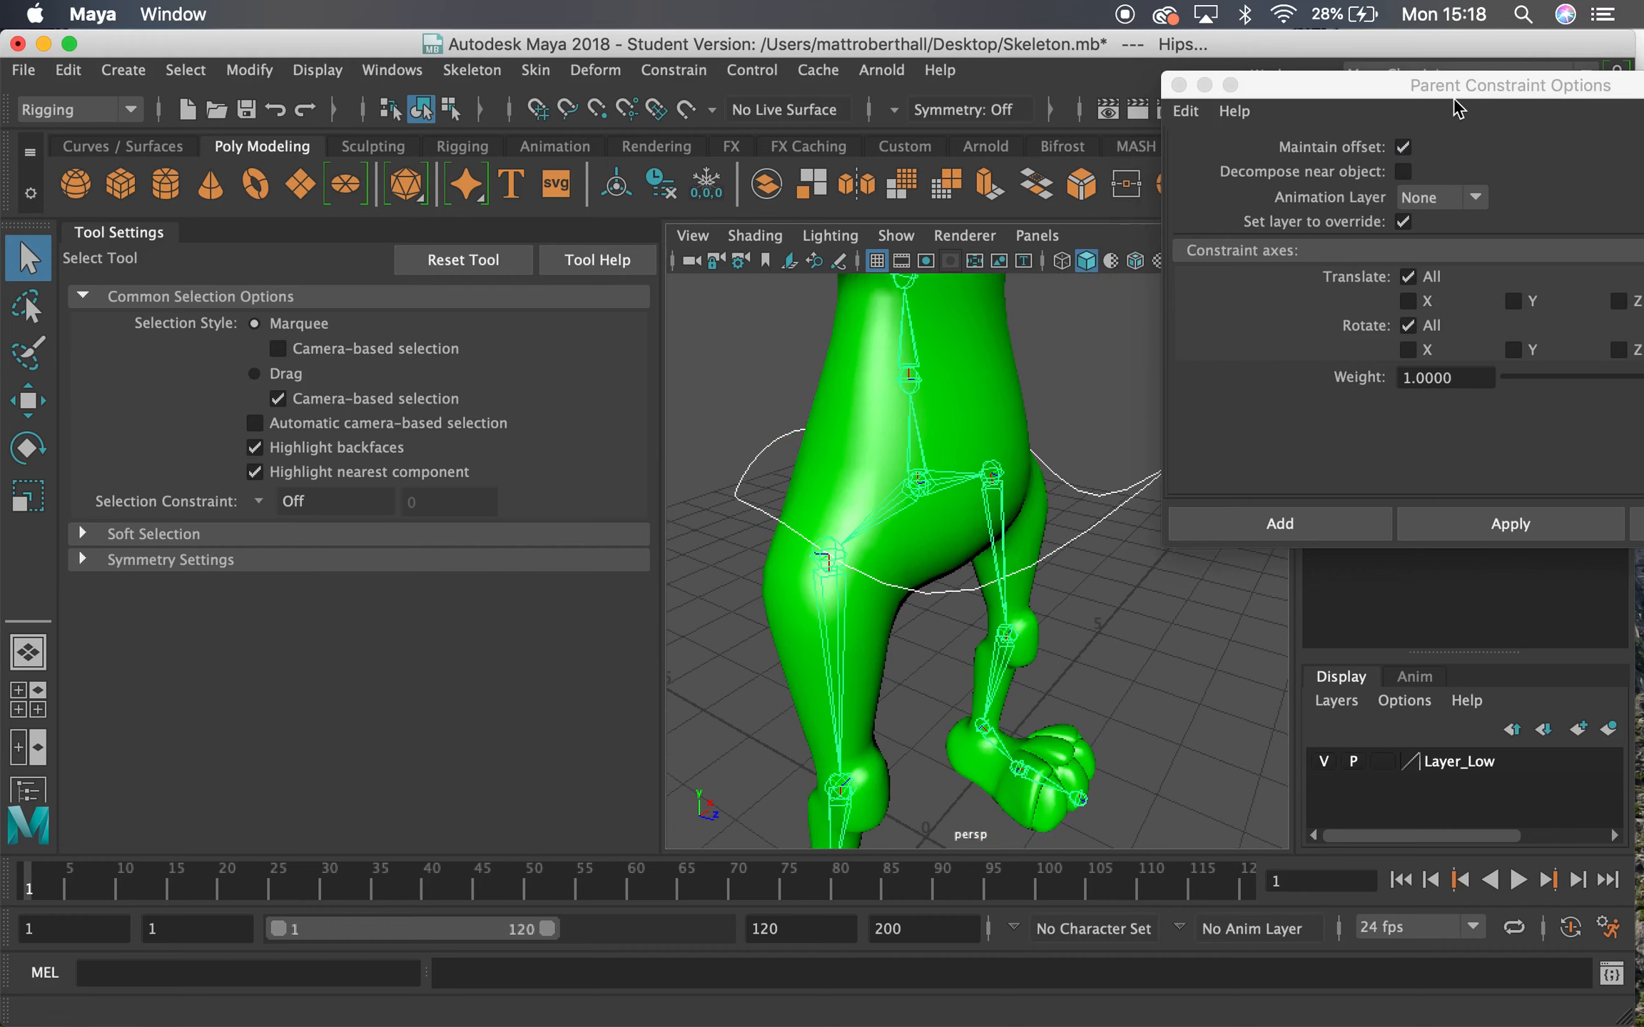
left_click_drag(1454, 96, 1160, 79)
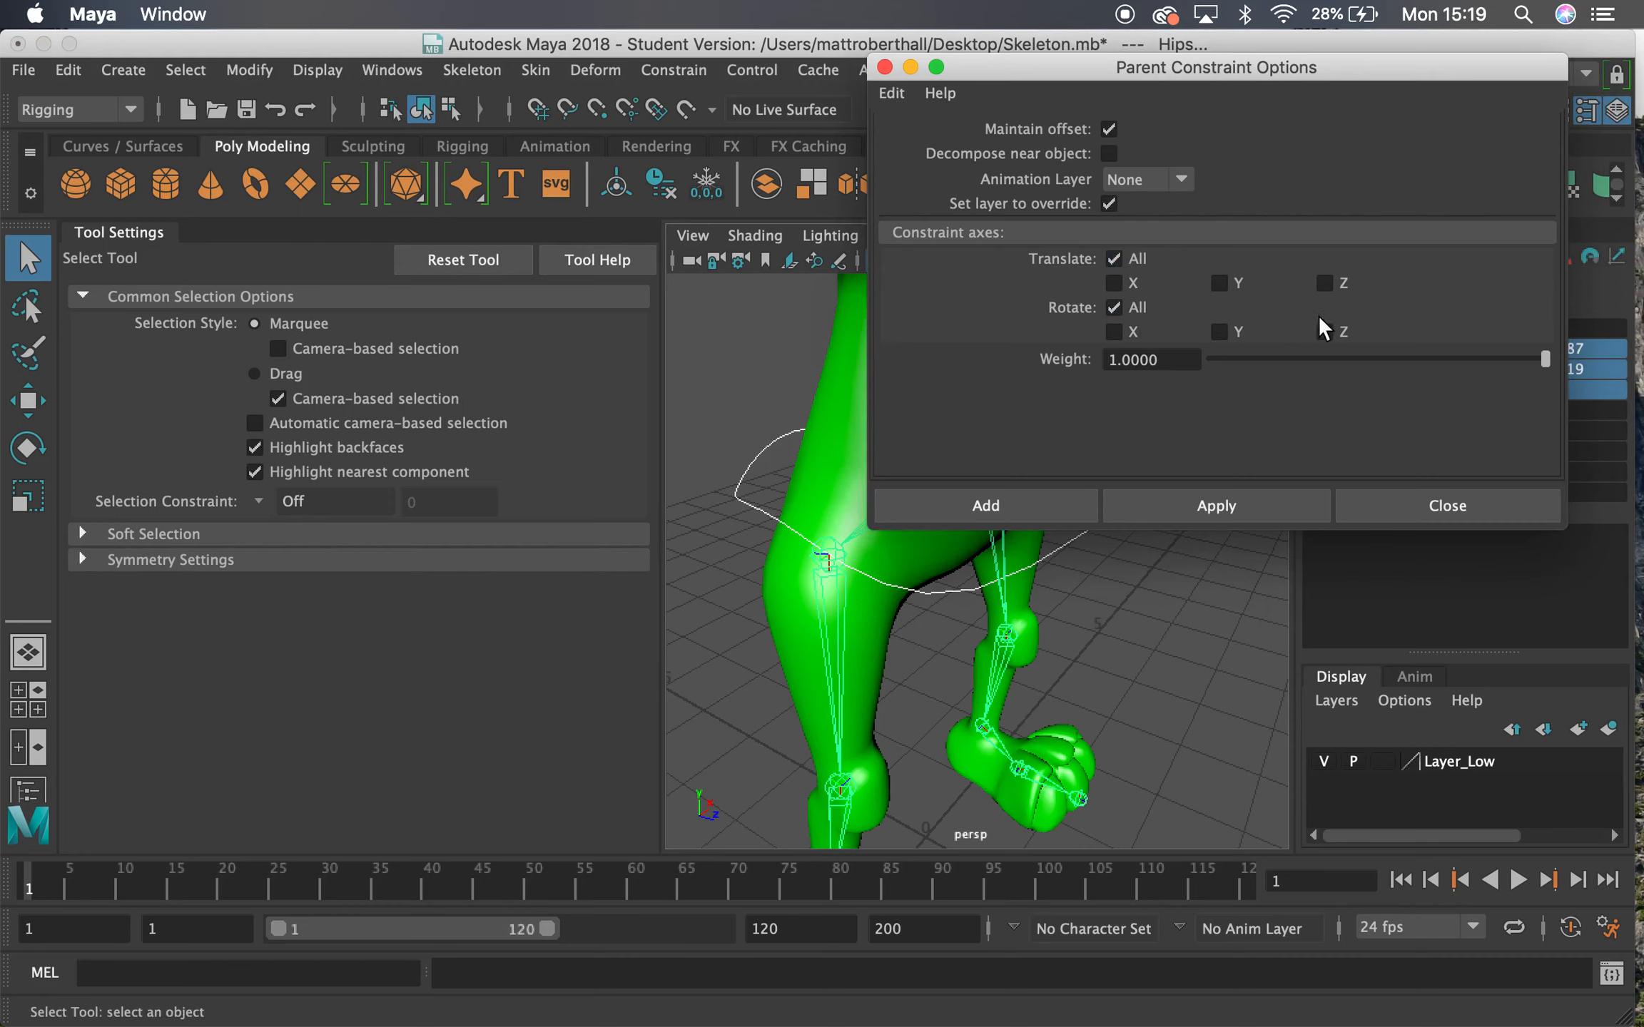
left_click(1022, 501)
Test the constraint by moving the hip control curve with the skeleton, and undo the change.
scroll(1082, 525, "down", 5)
left_click(1074, 509)
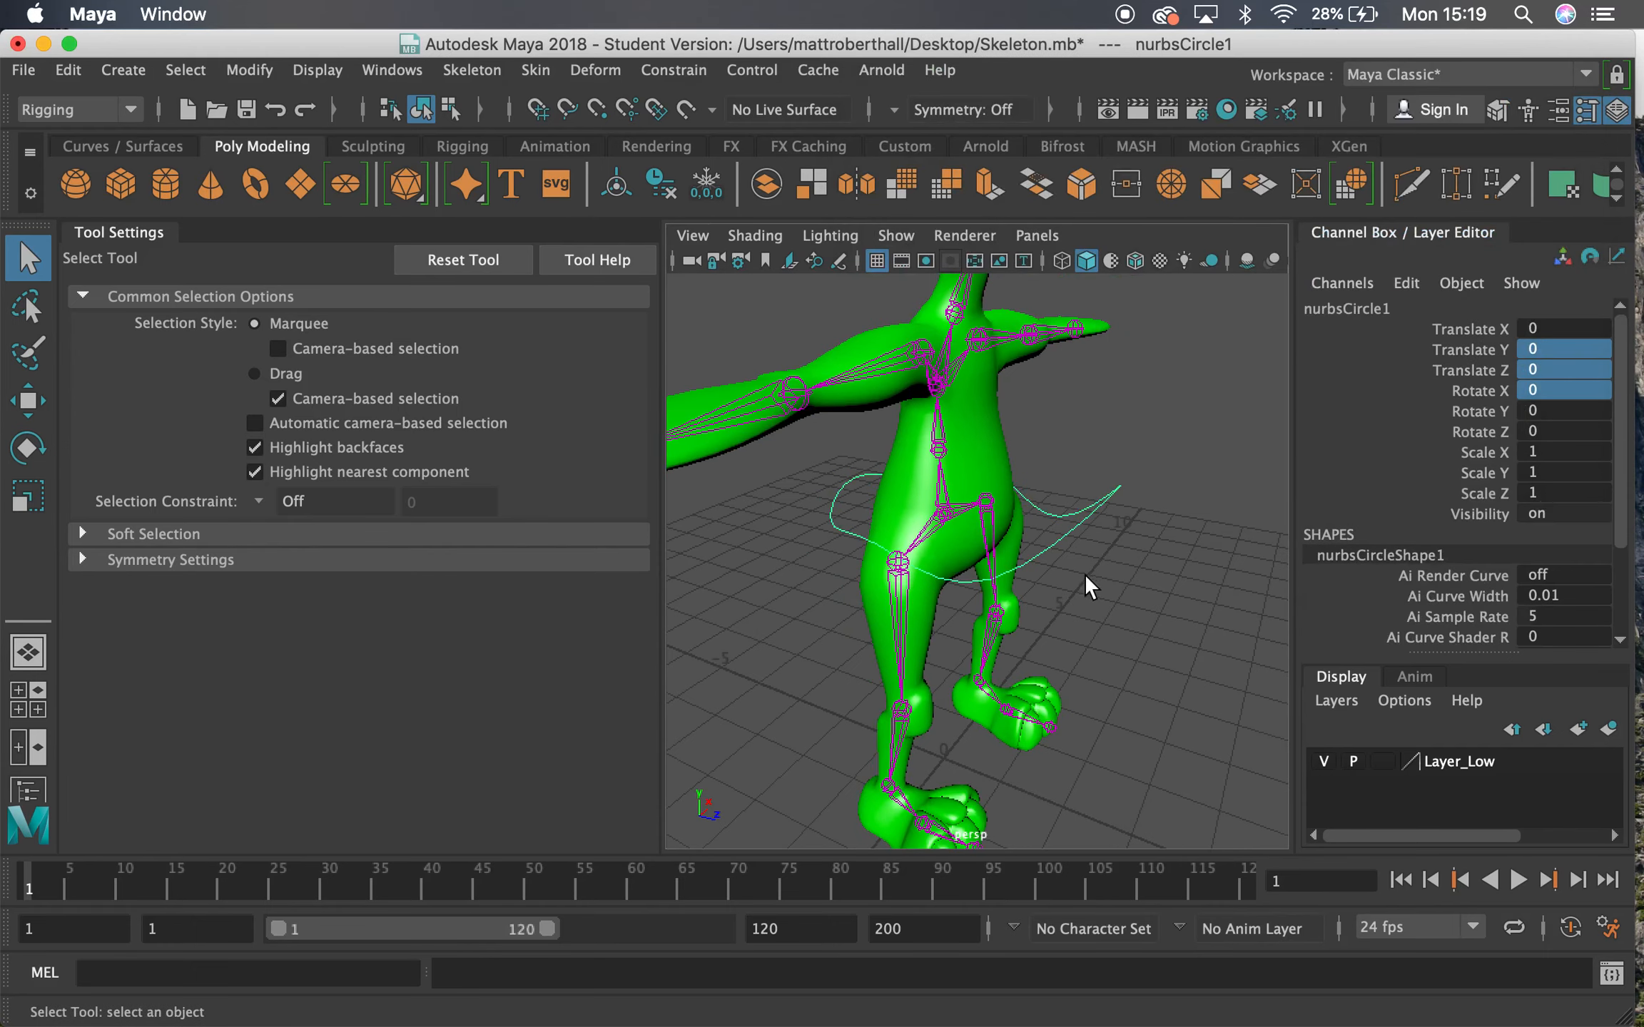
left_click_drag(1086, 573, 1087, 548, "alt")
key("w")
left_click_drag(1011, 428, 961, 363)
key("z")
key("e")
key("z")
left_click_drag(983, 548, 998, 470, "alt")
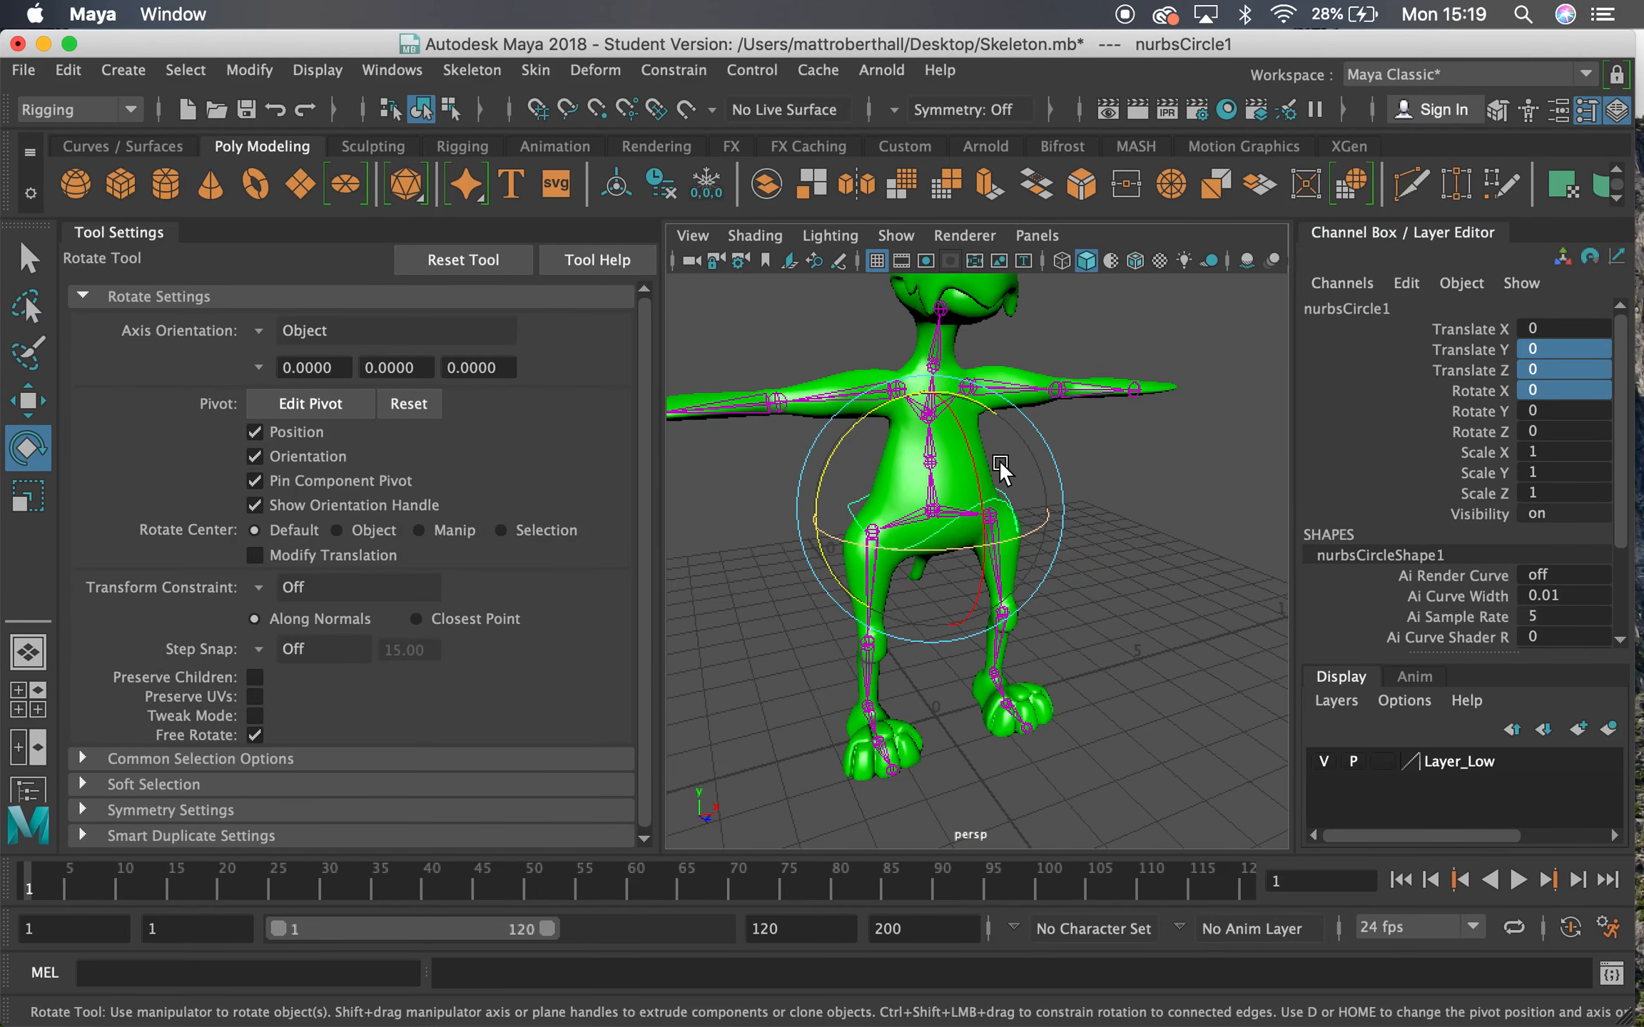
Bind the turtle body mesh to the Hips joint hierarchy with Max influences set to 2.
key("q")
left_click(943, 512)
left_click(974, 474)
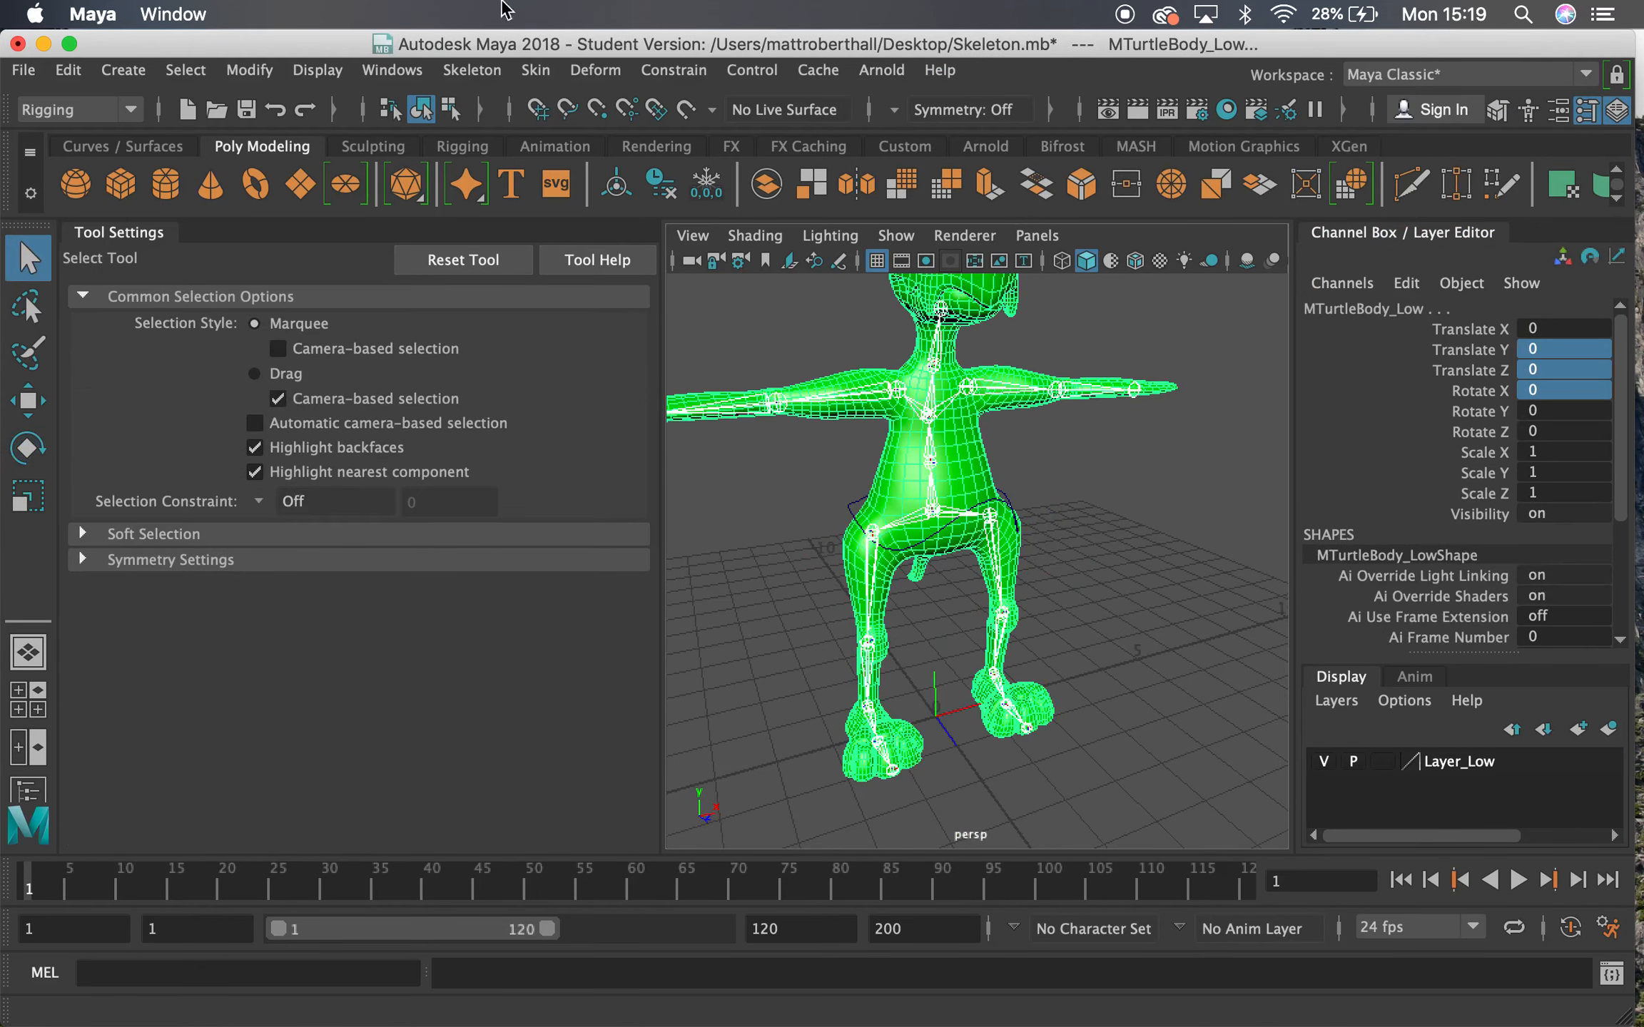
left_click(535, 70)
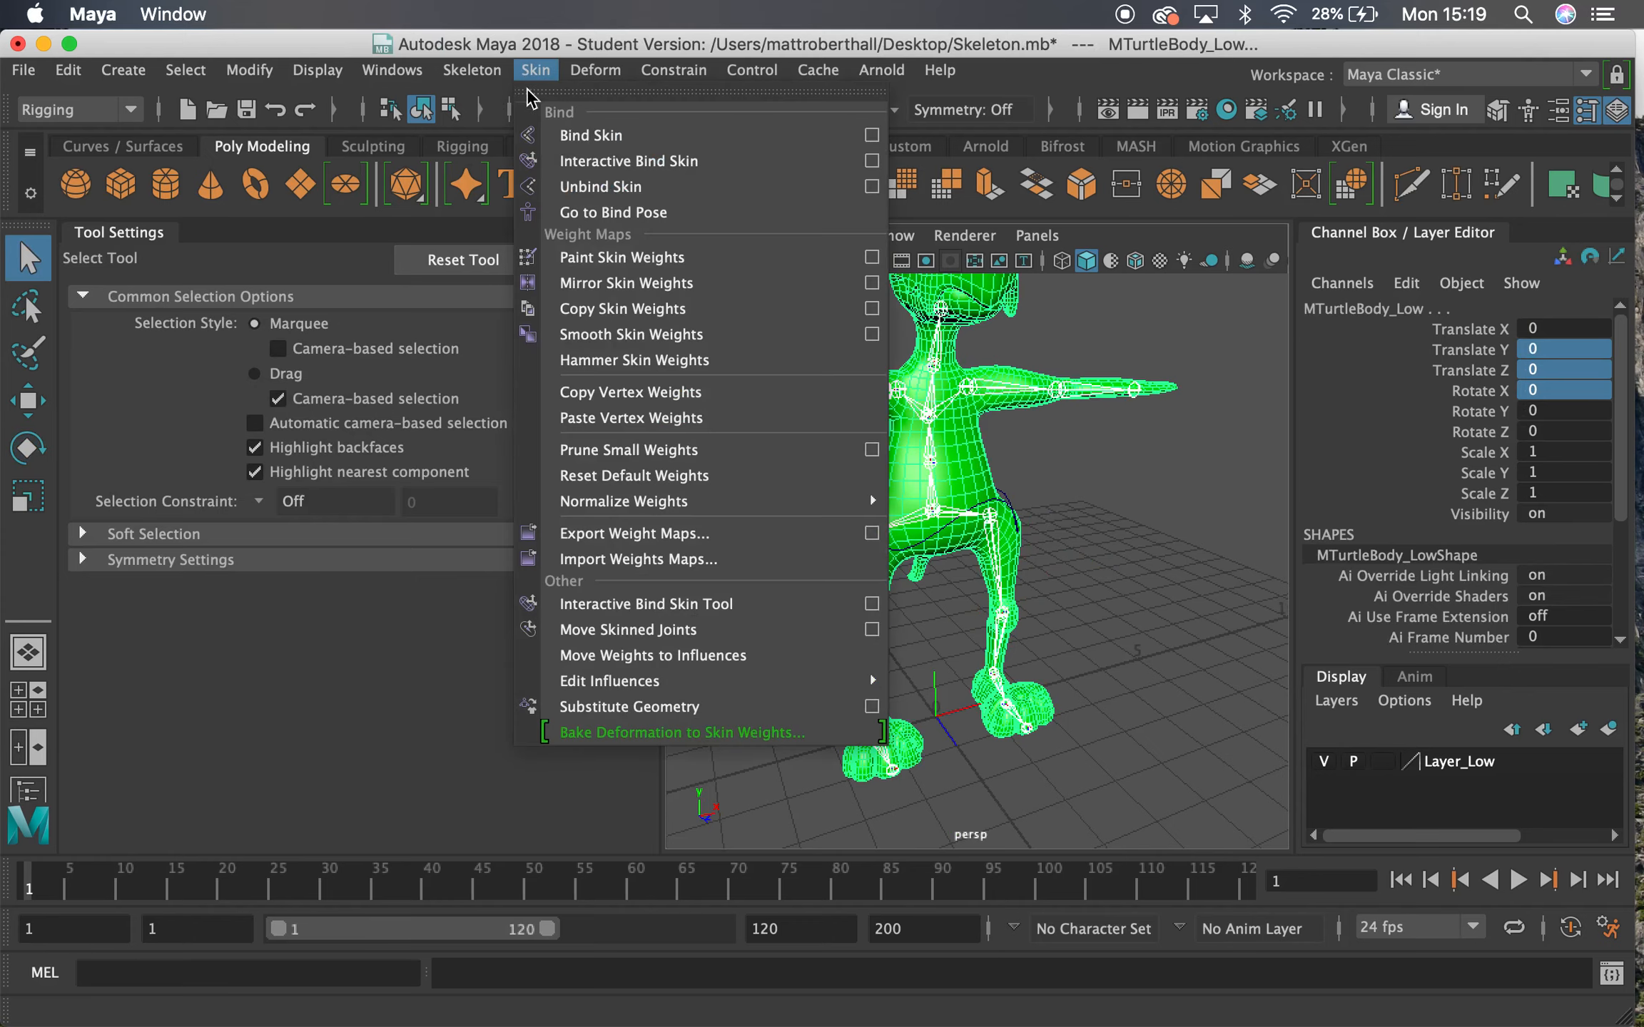
left_click(880, 136)
left_click(1146, 303)
type("2")
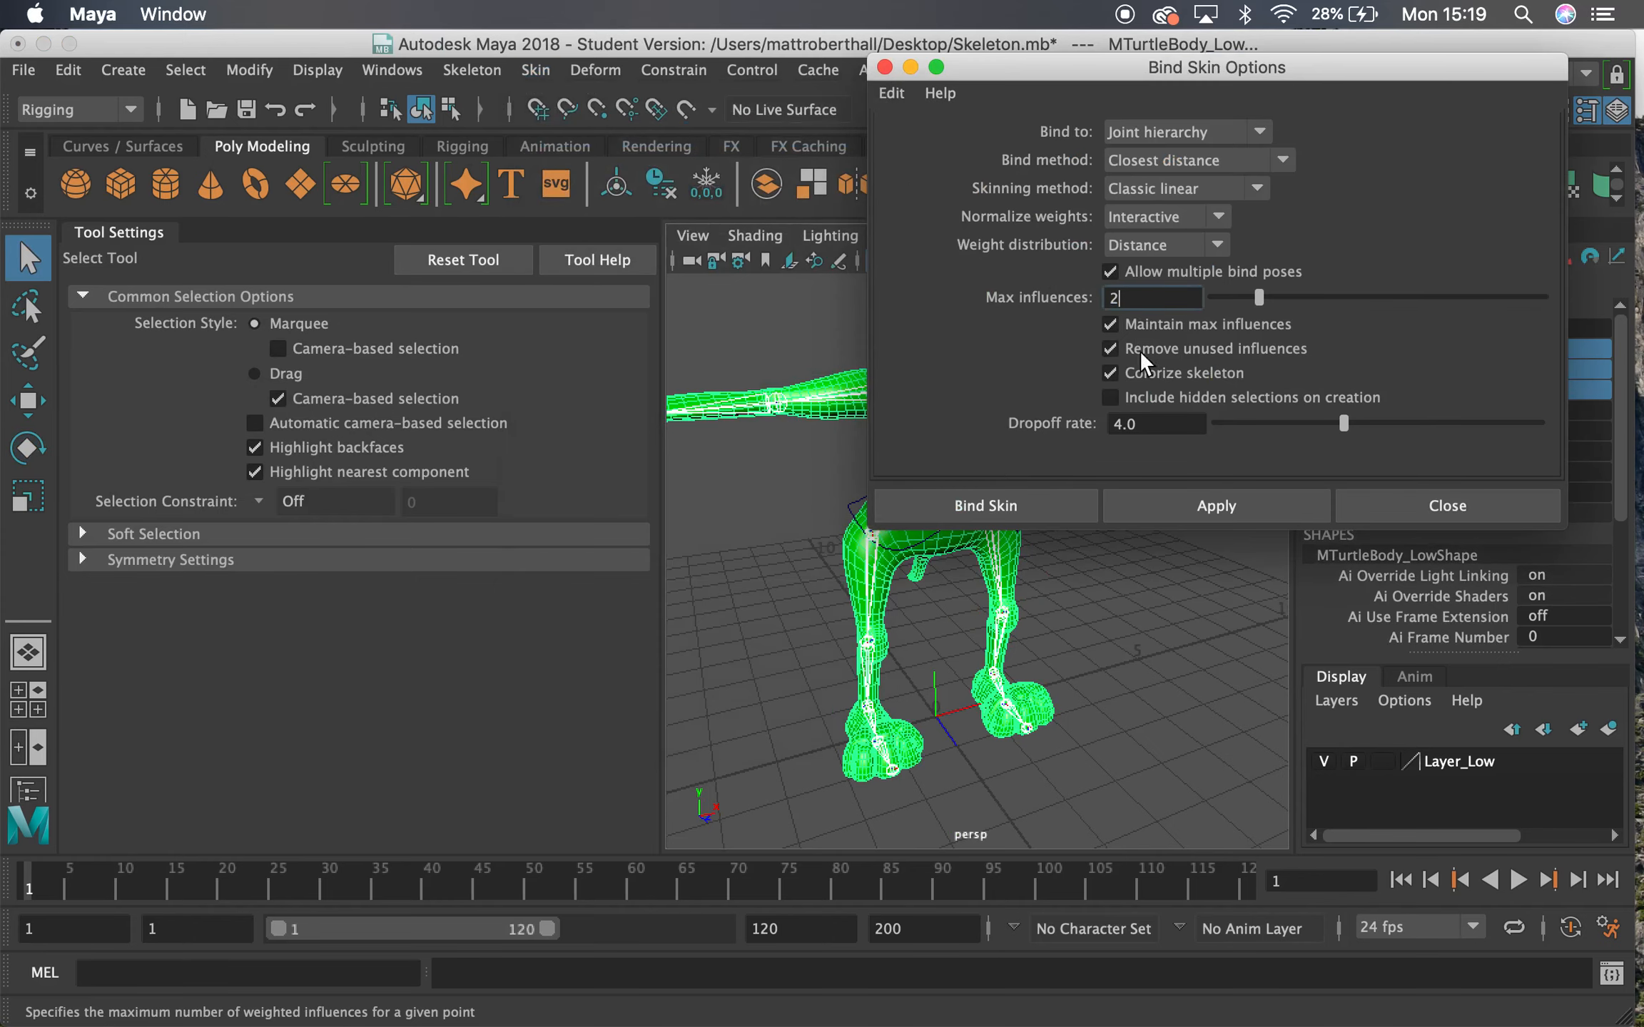
left_click(1017, 507)
mouse_move(917, 505)
left_mouse_down("alt")
mouse_move(932, 510)
mouse_move(903, 530)
mouse_move(933, 535)
left_mouse_up("alt")
scroll(903, 532, "up", 3)
left_click_drag(908, 436, 963, 460, "alt")
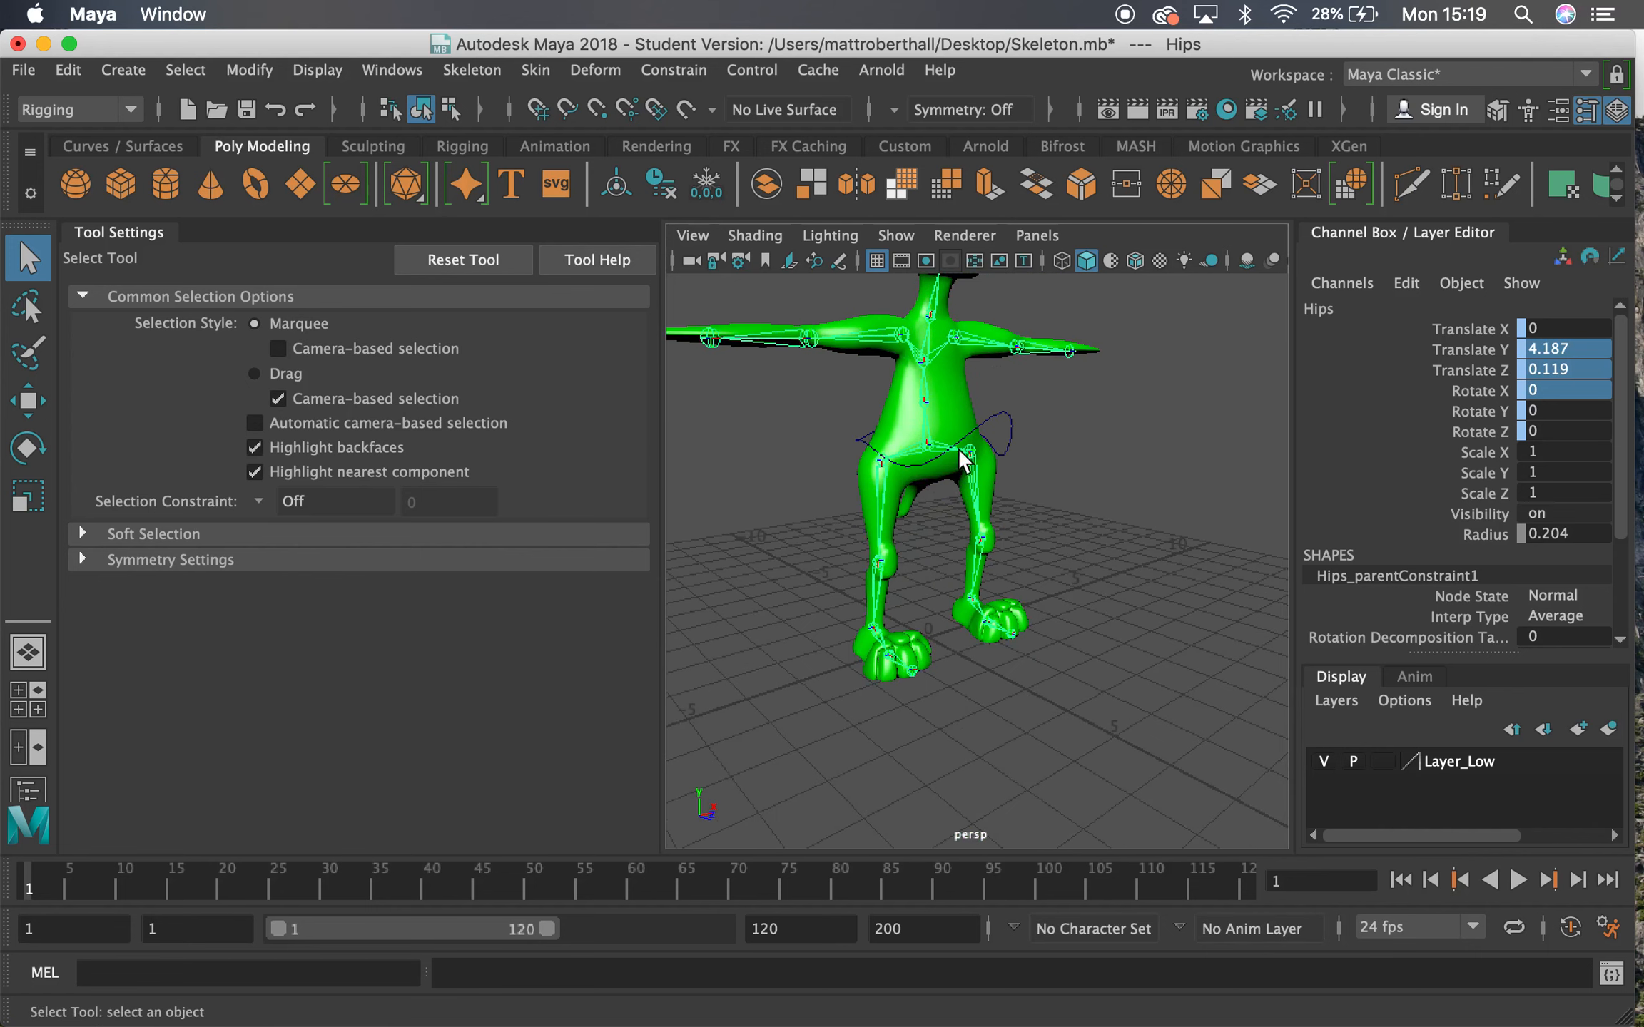
left_click_drag(983, 597, 985, 623, "alt")
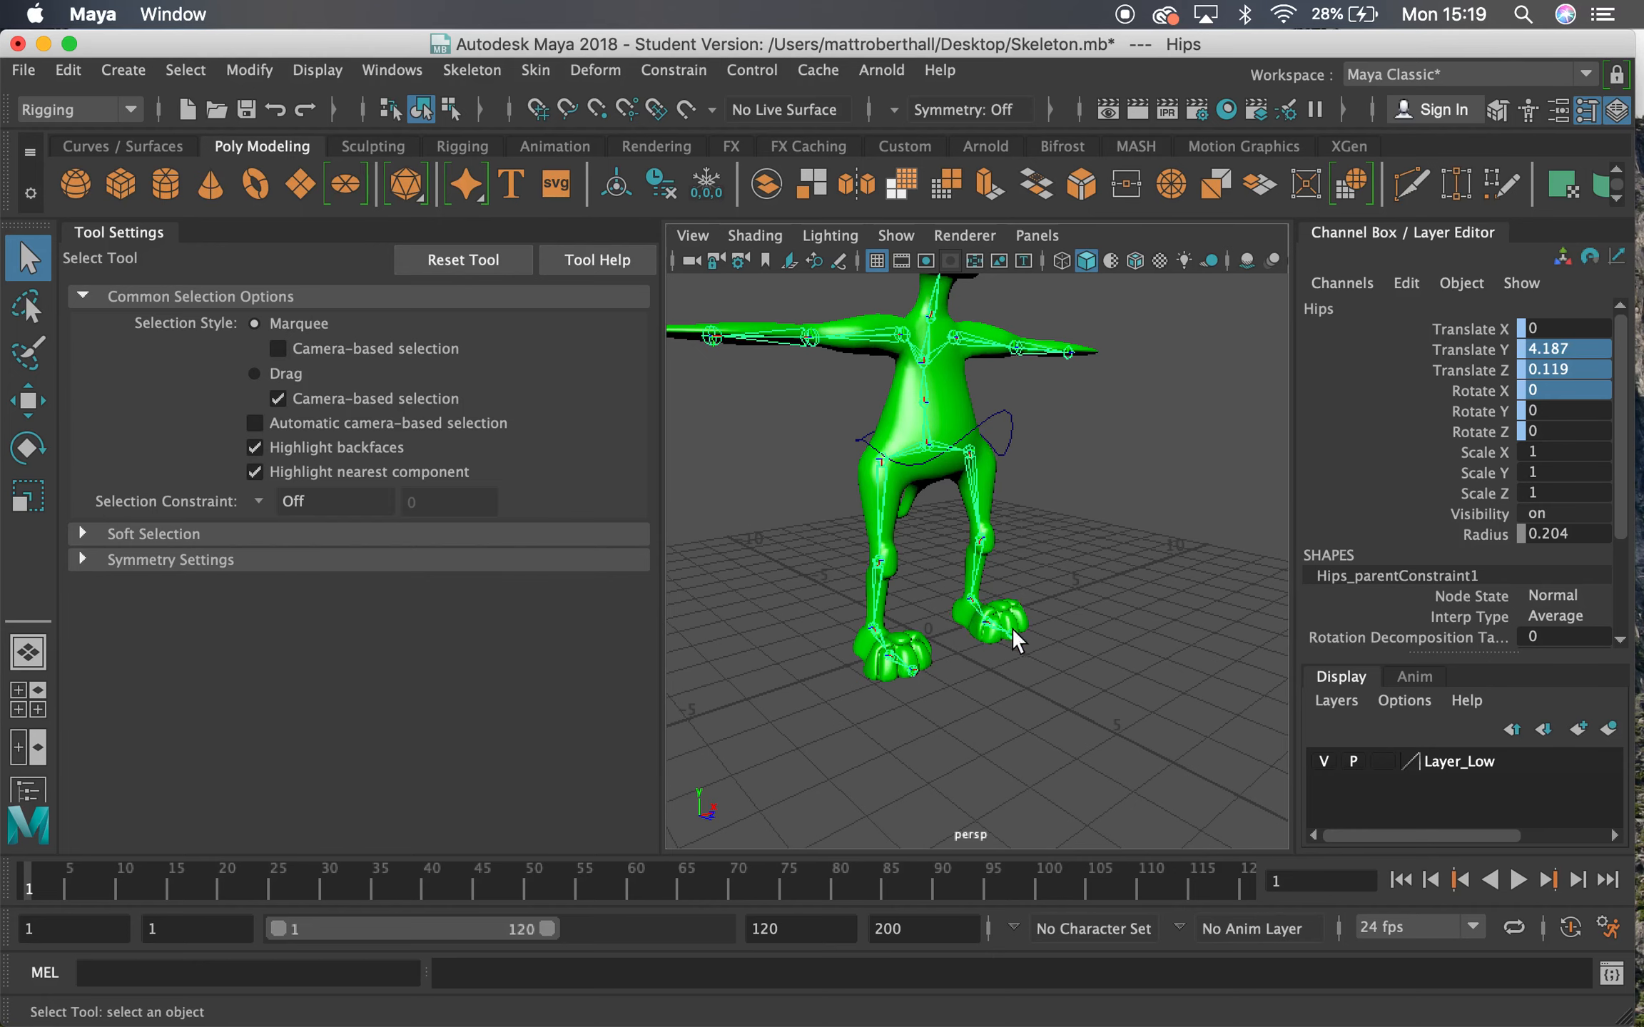
left_click_drag(1010, 538, 1016, 480, "alt")
left_click(1019, 389)
right_click_drag(1016, 480, 880, 477, "alt")
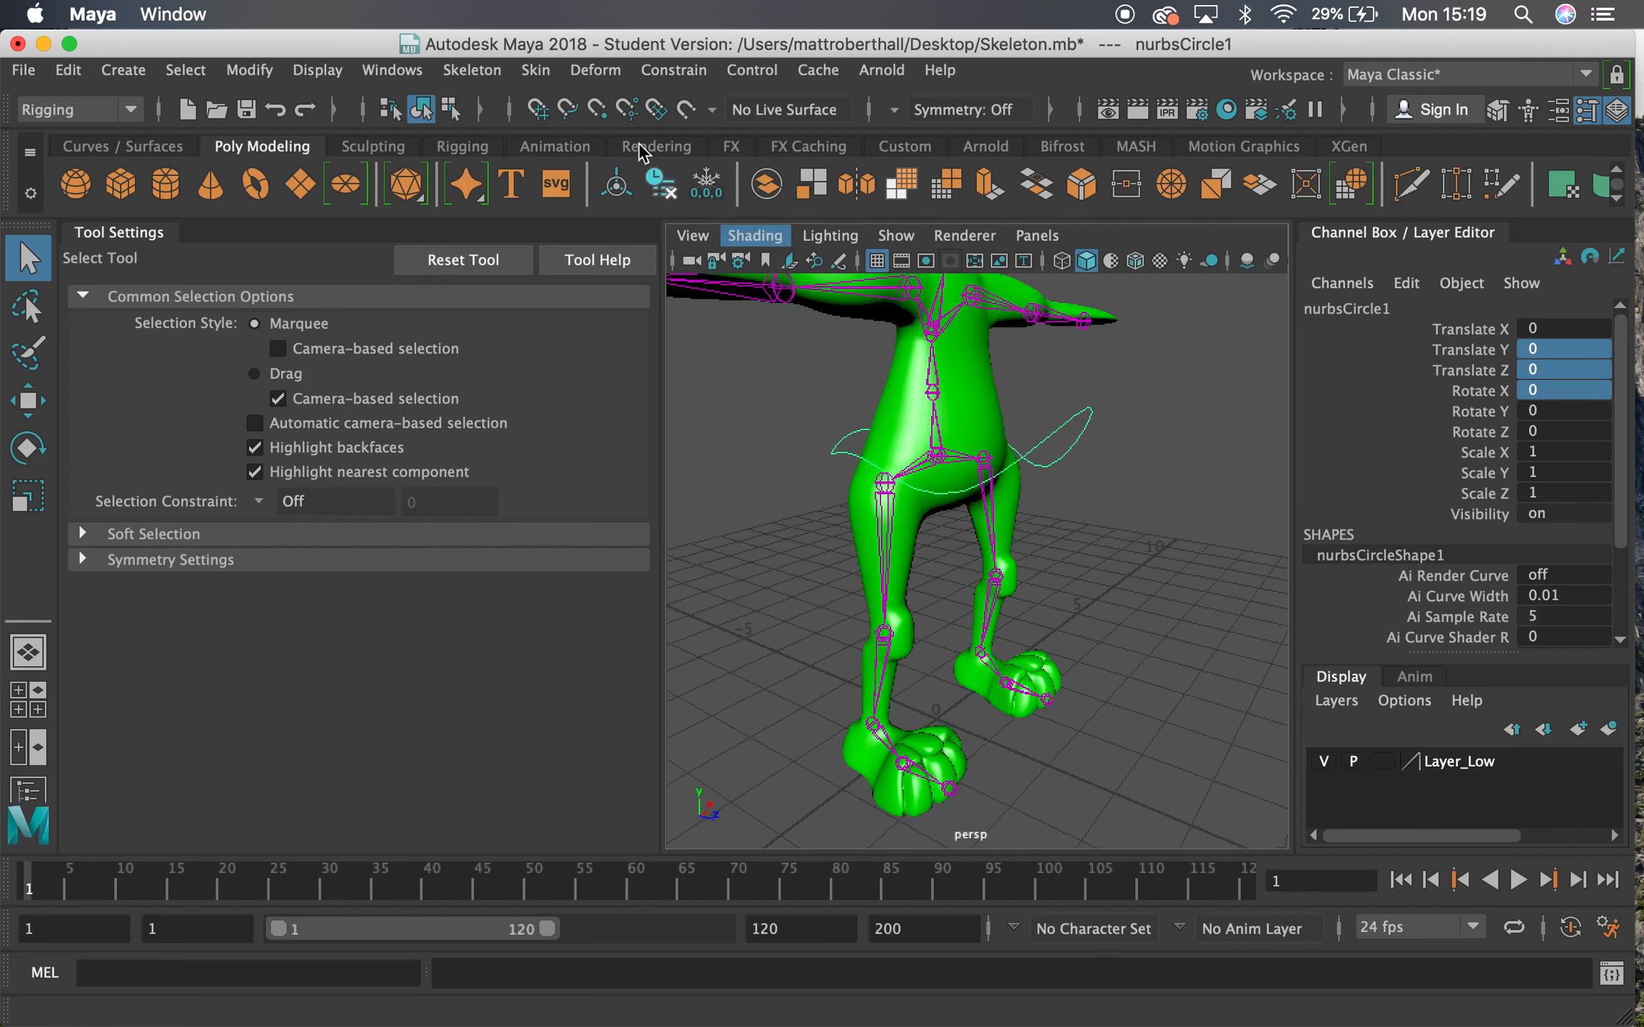
Create a NURBS circle and, with polygons hidden, place it at the spine joint just above the hips.
left_click(123, 70)
mouse_move(176, 224)
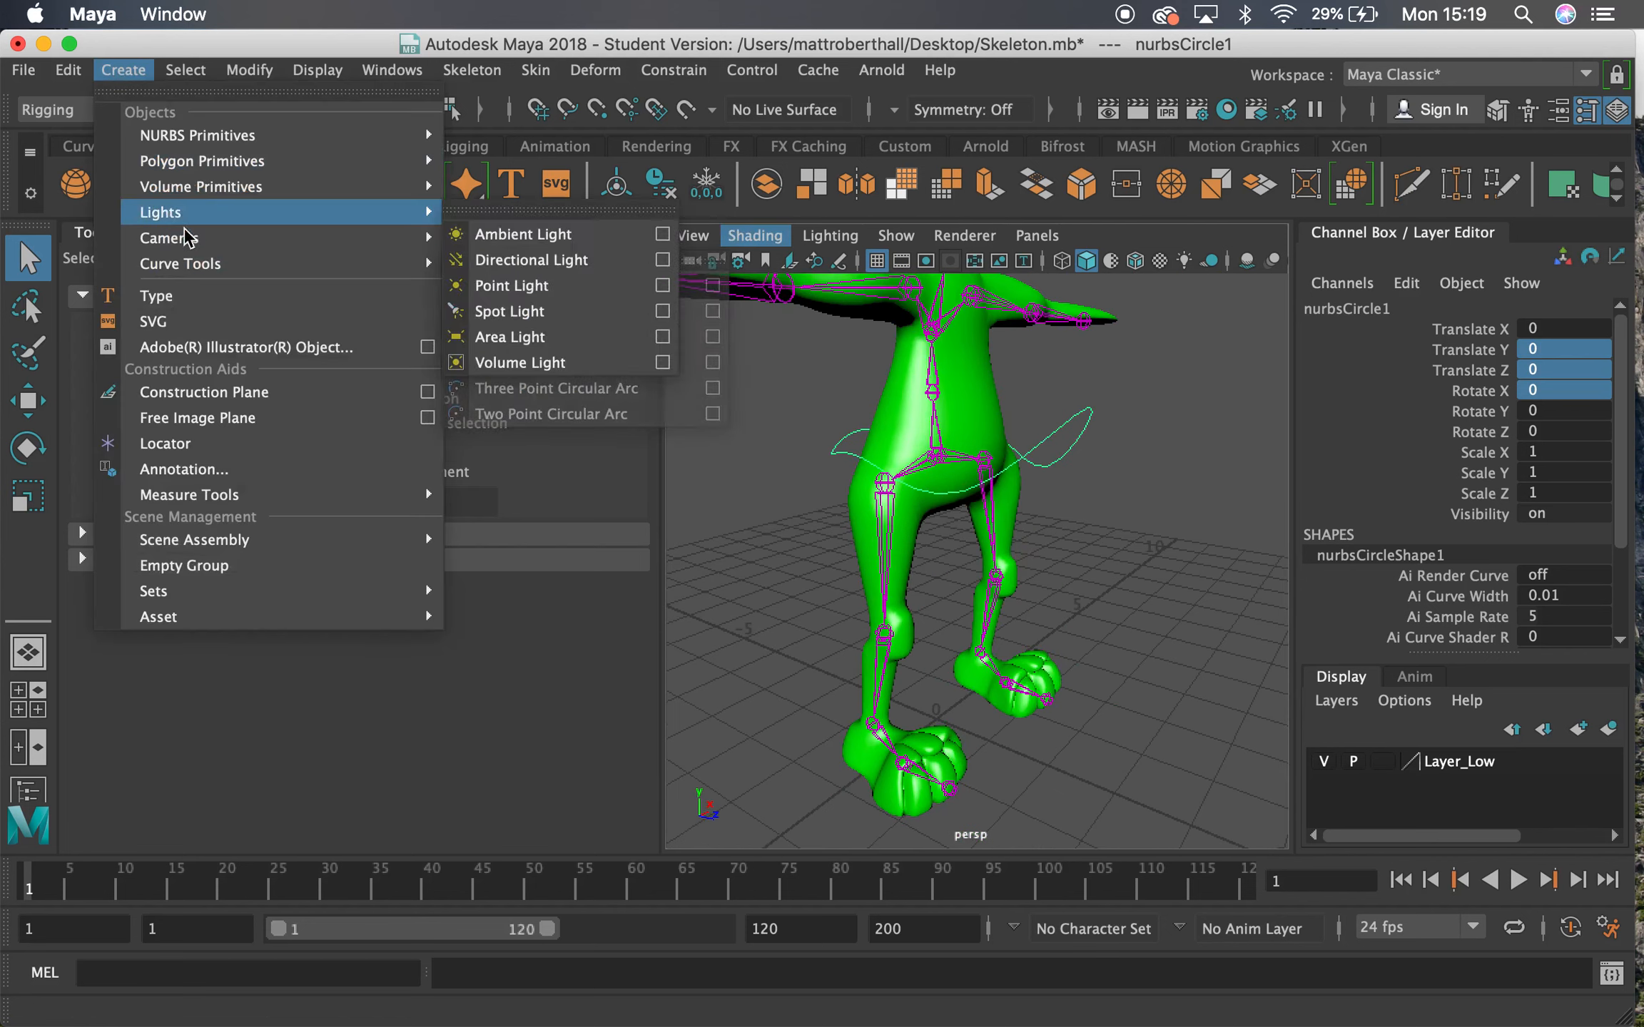
mouse_move(209, 136)
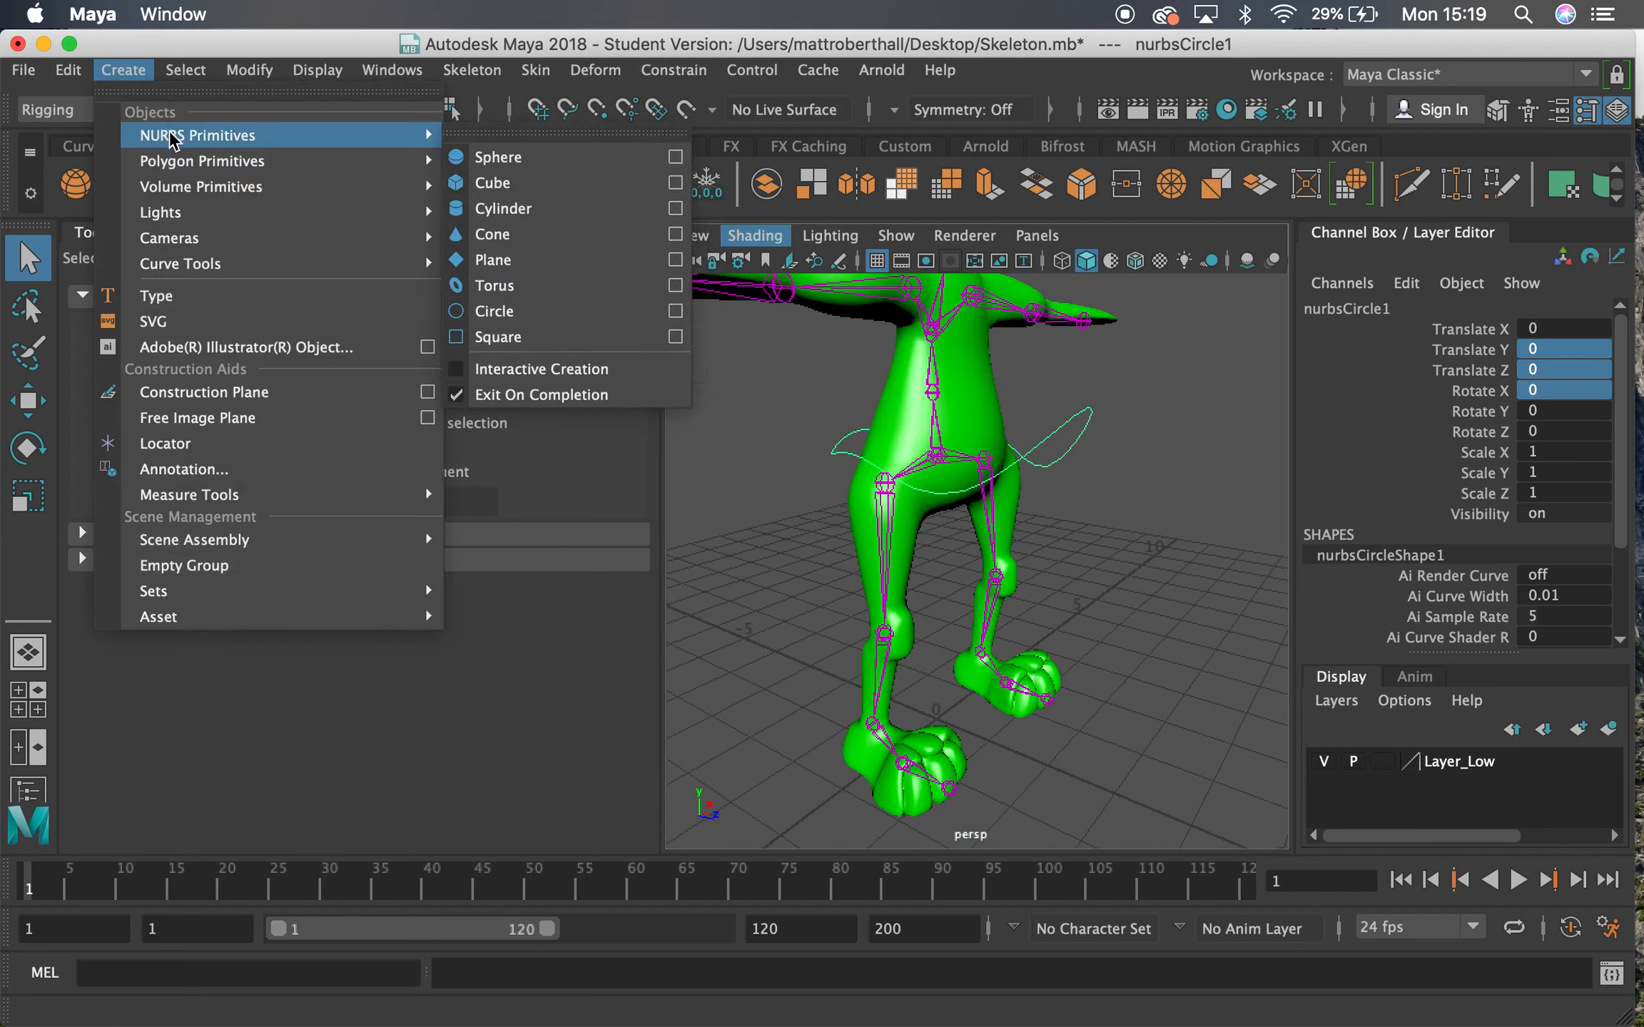
left_click(518, 311)
right_click_drag(1038, 744, 974, 655, "alt")
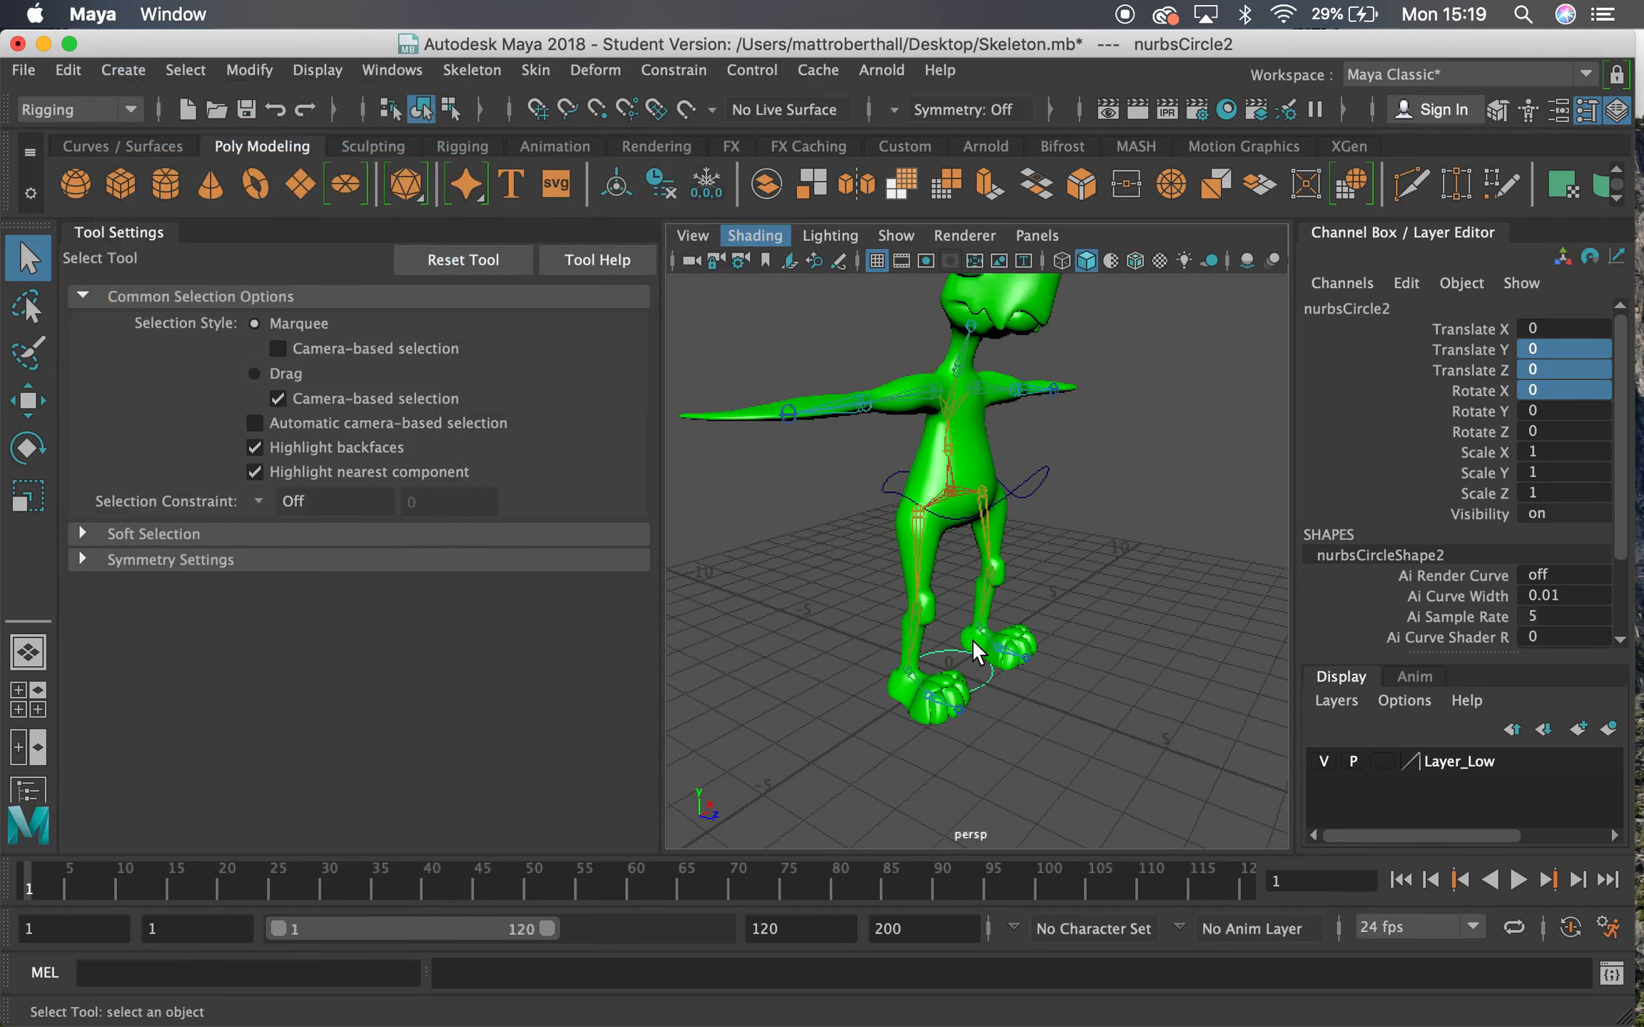
left_click(897, 236)
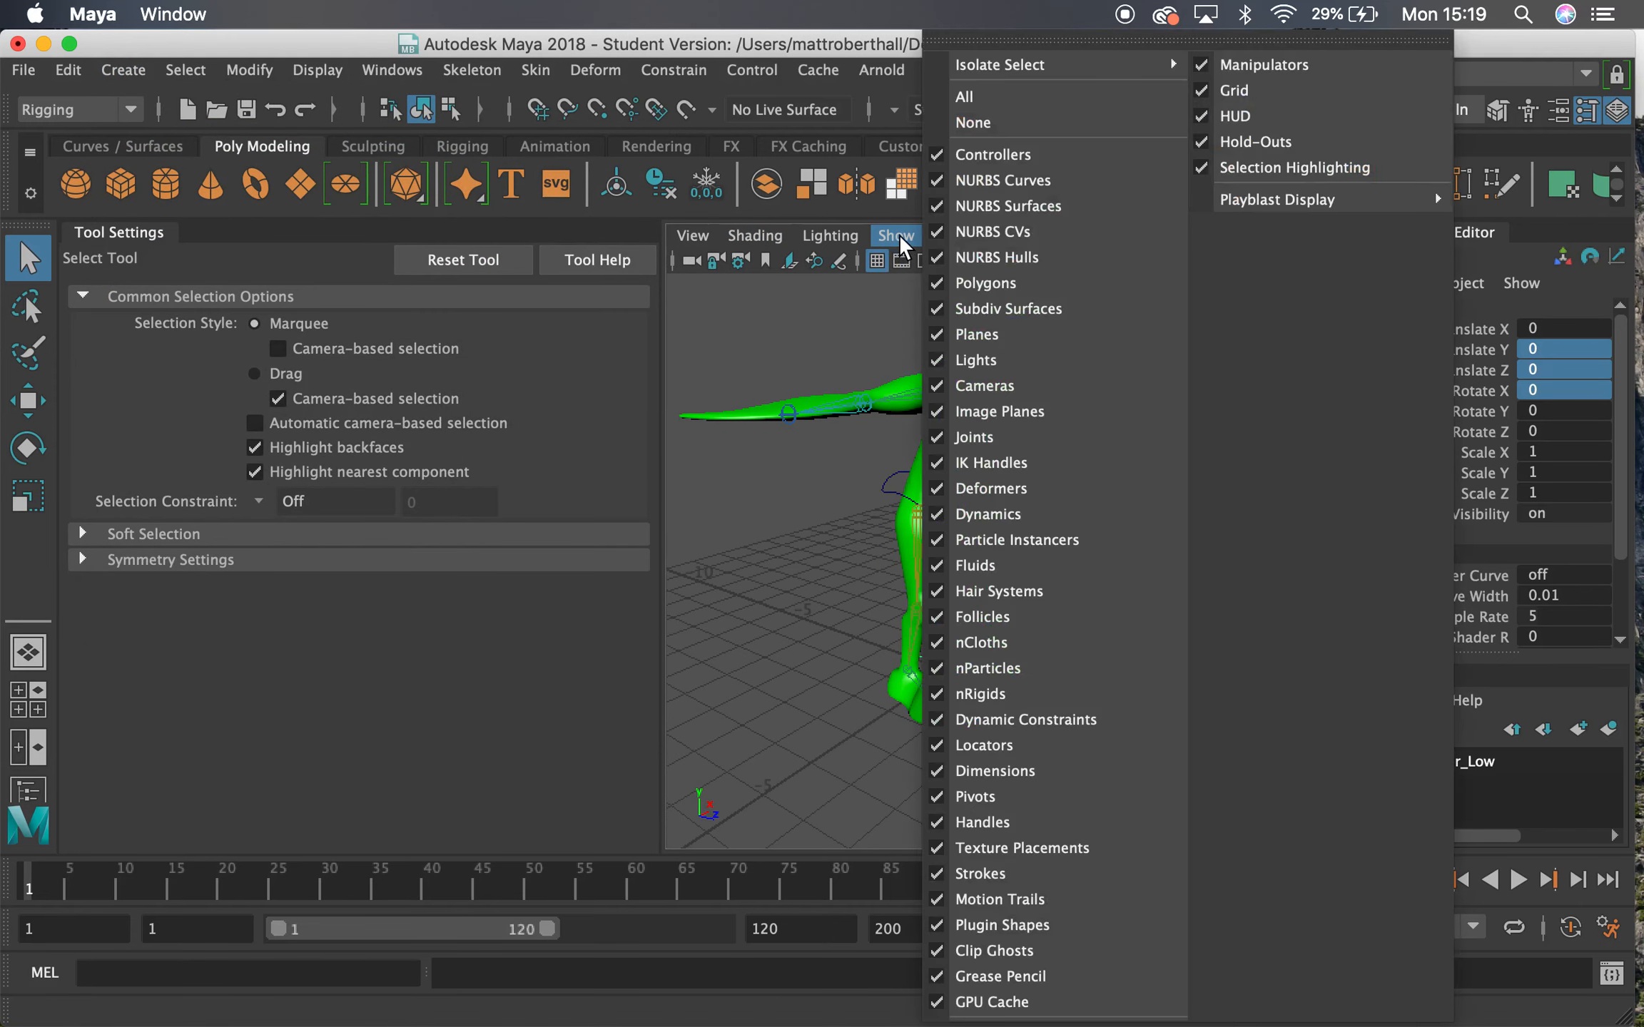
left_click(992, 279)
key("w")
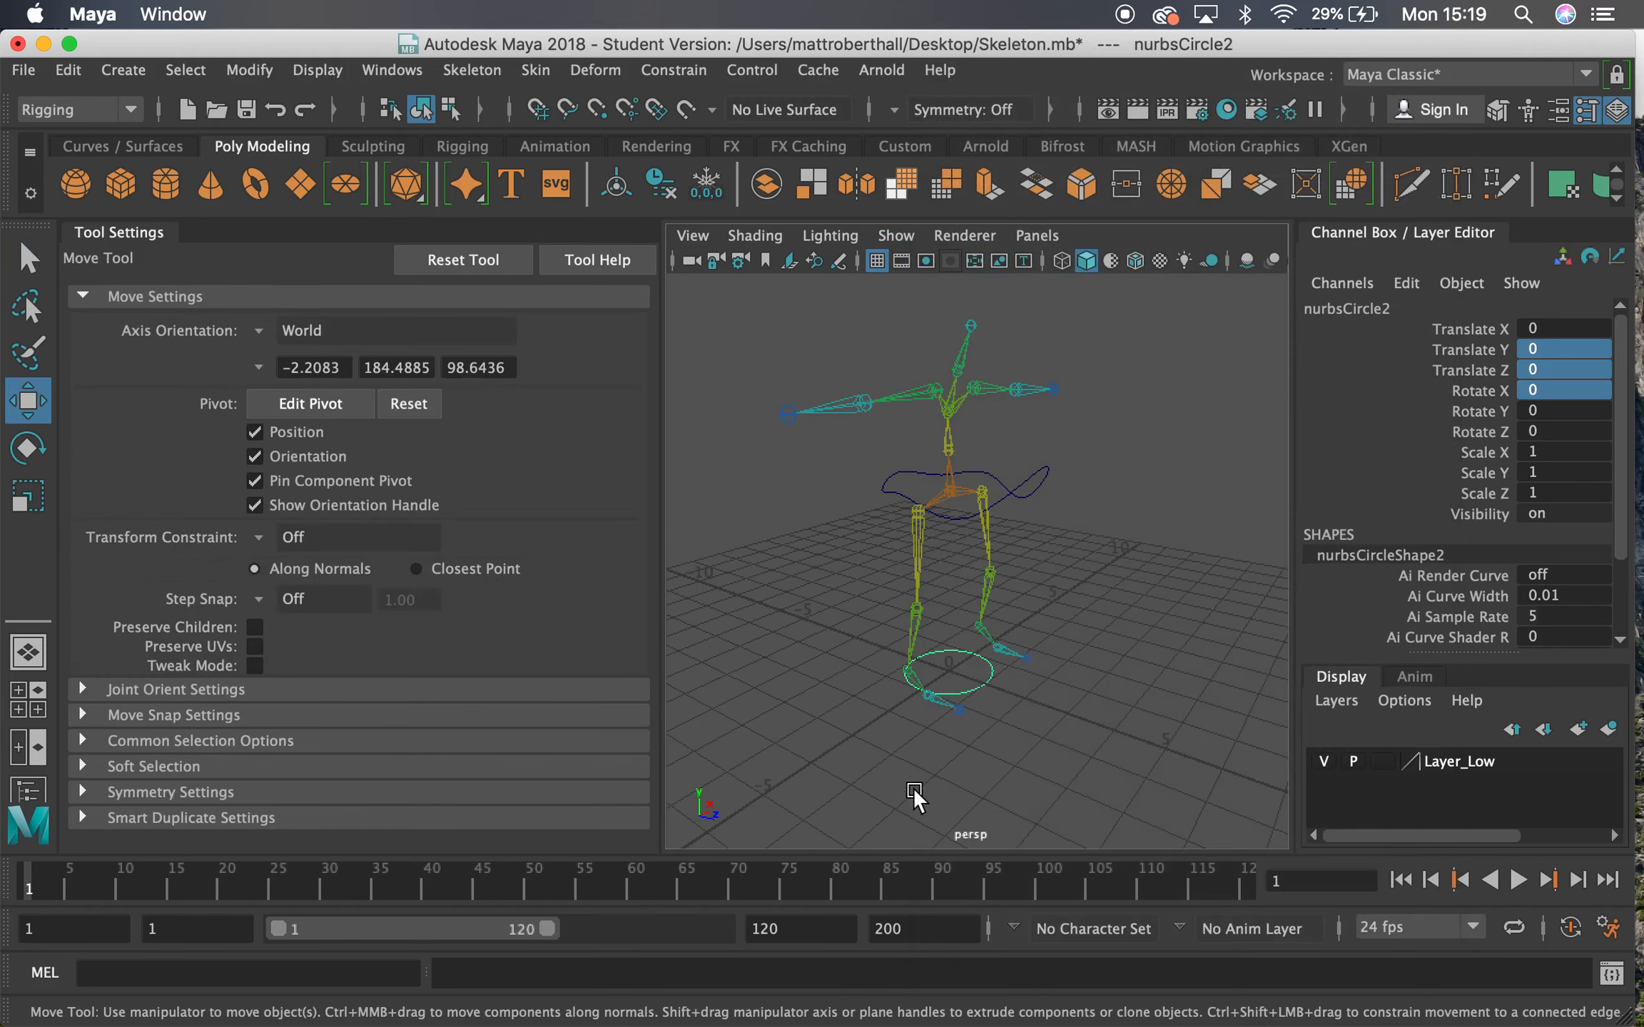
left_click_drag(952, 664, 954, 438)
Duplicate the spine circle, snap the copy onto the chest joint above, and show the polygons again.
key("ctrl+d")
key("v")
left_click_drag(954, 436, 947, 408)
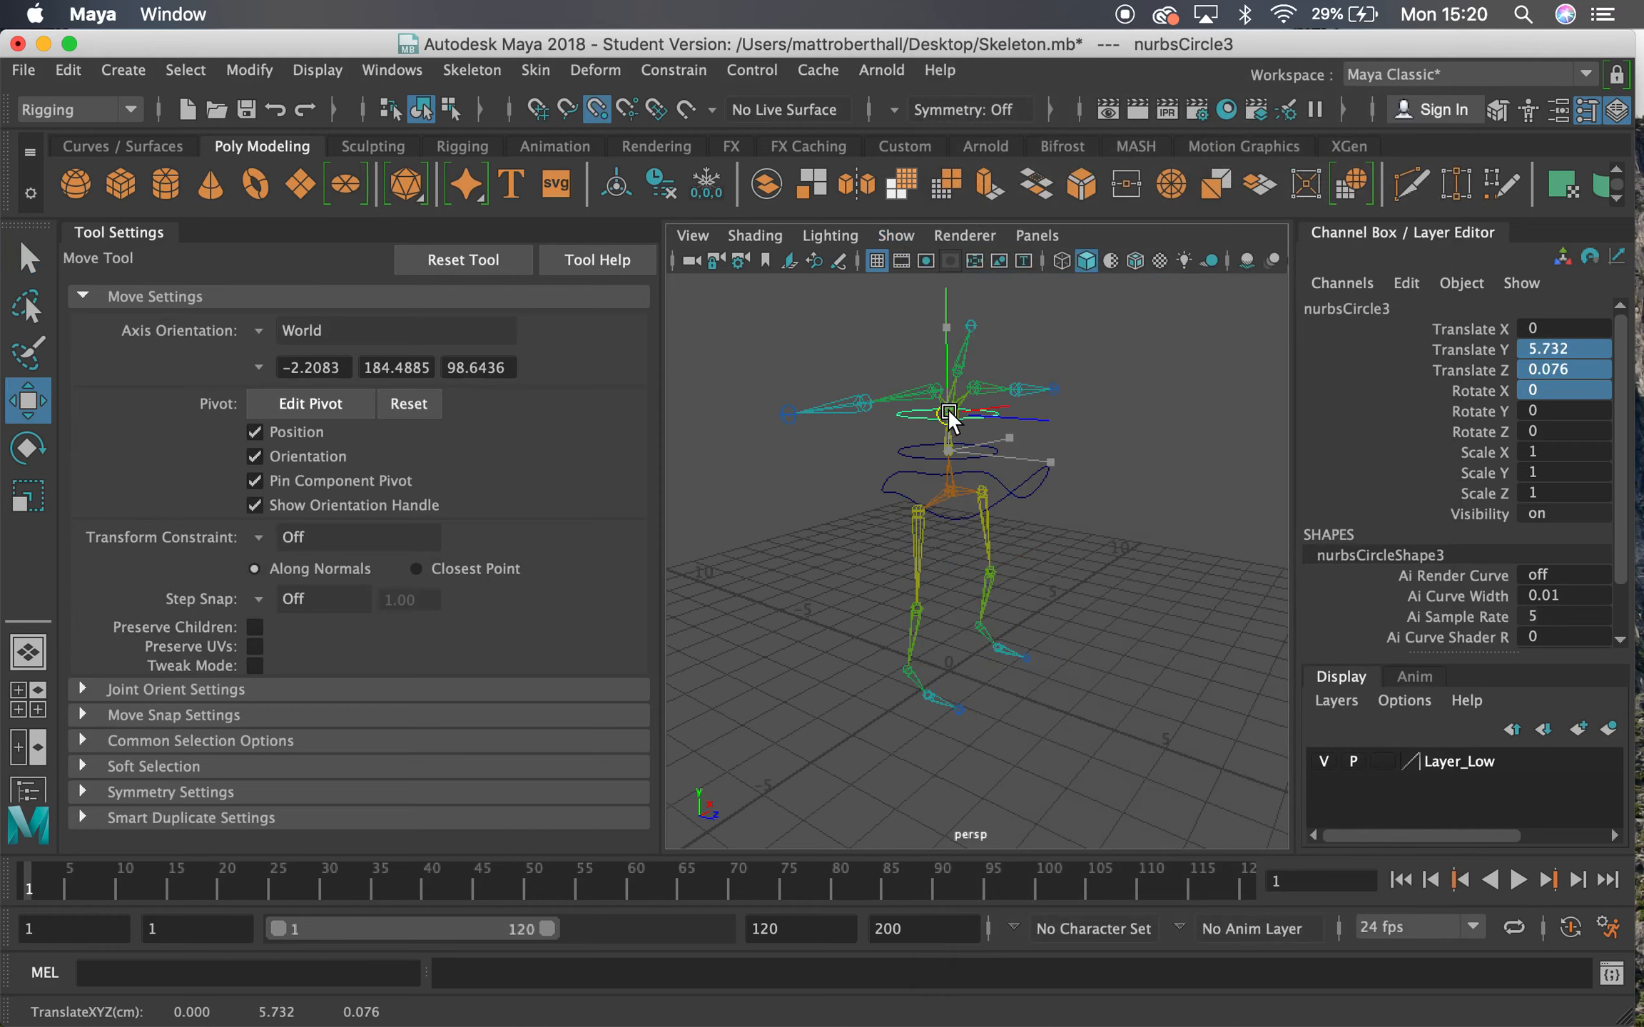
left_click(891, 237)
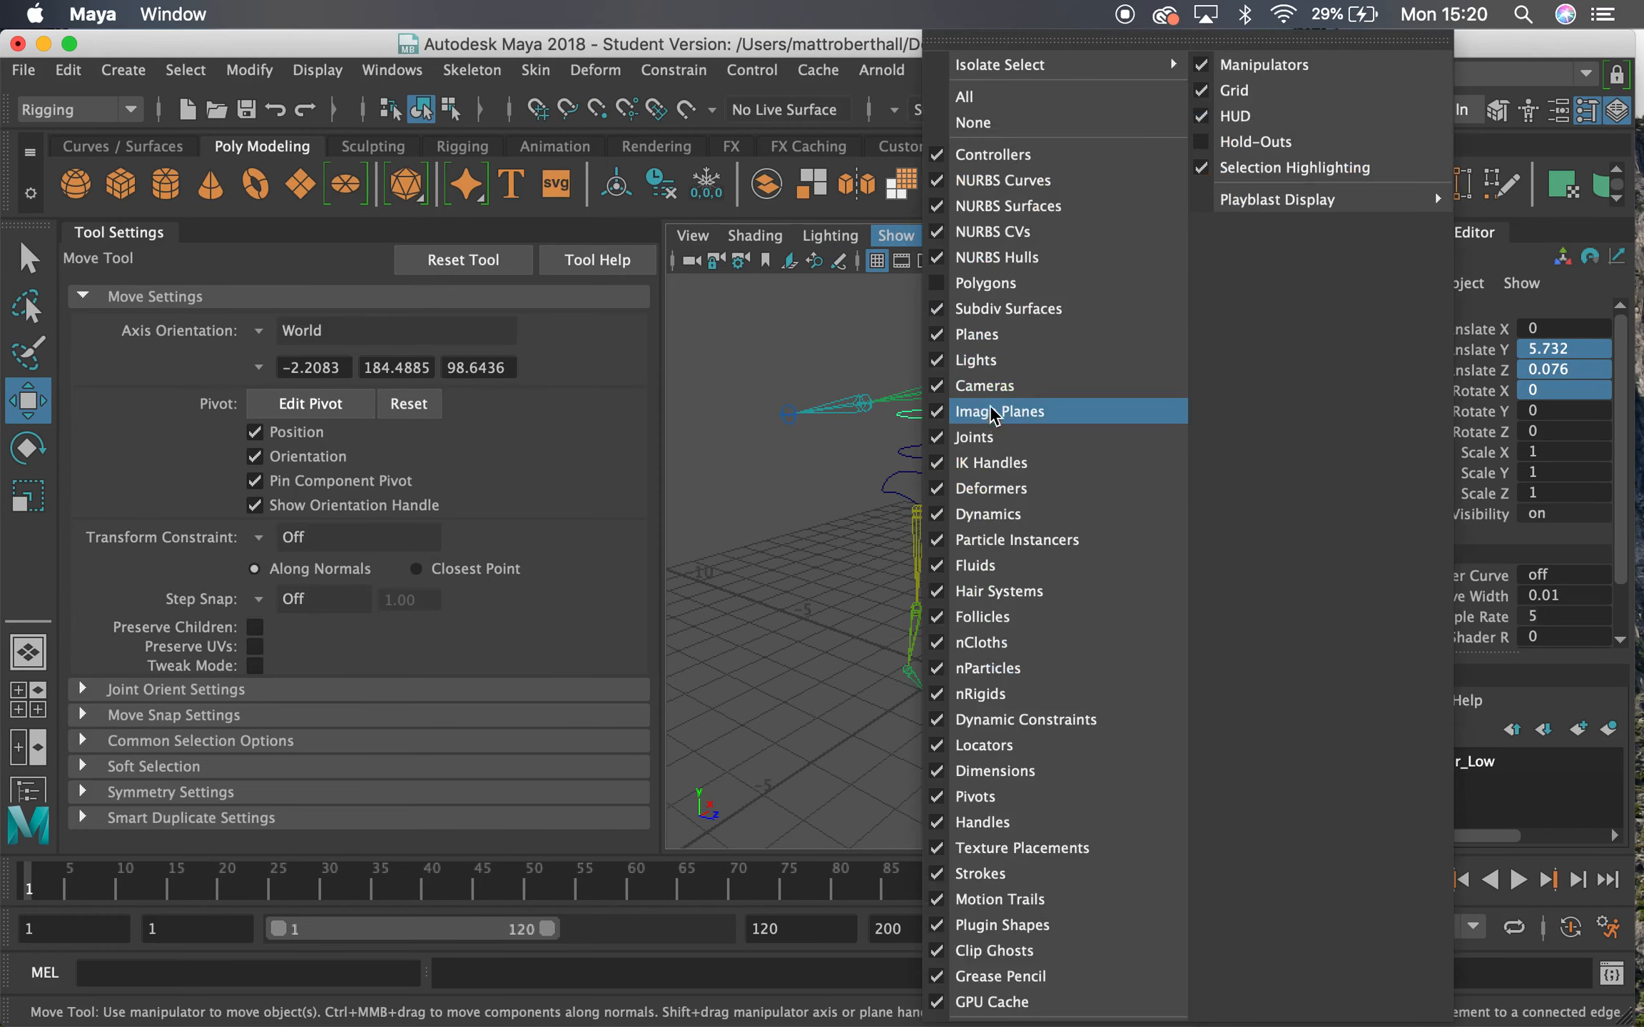
left_click(969, 281)
Switch the chest circle to control vertex editing and pull the vertex under one arm downward.
scroll(925, 419, "up", 5)
right_click_drag(846, 375, 686, 368)
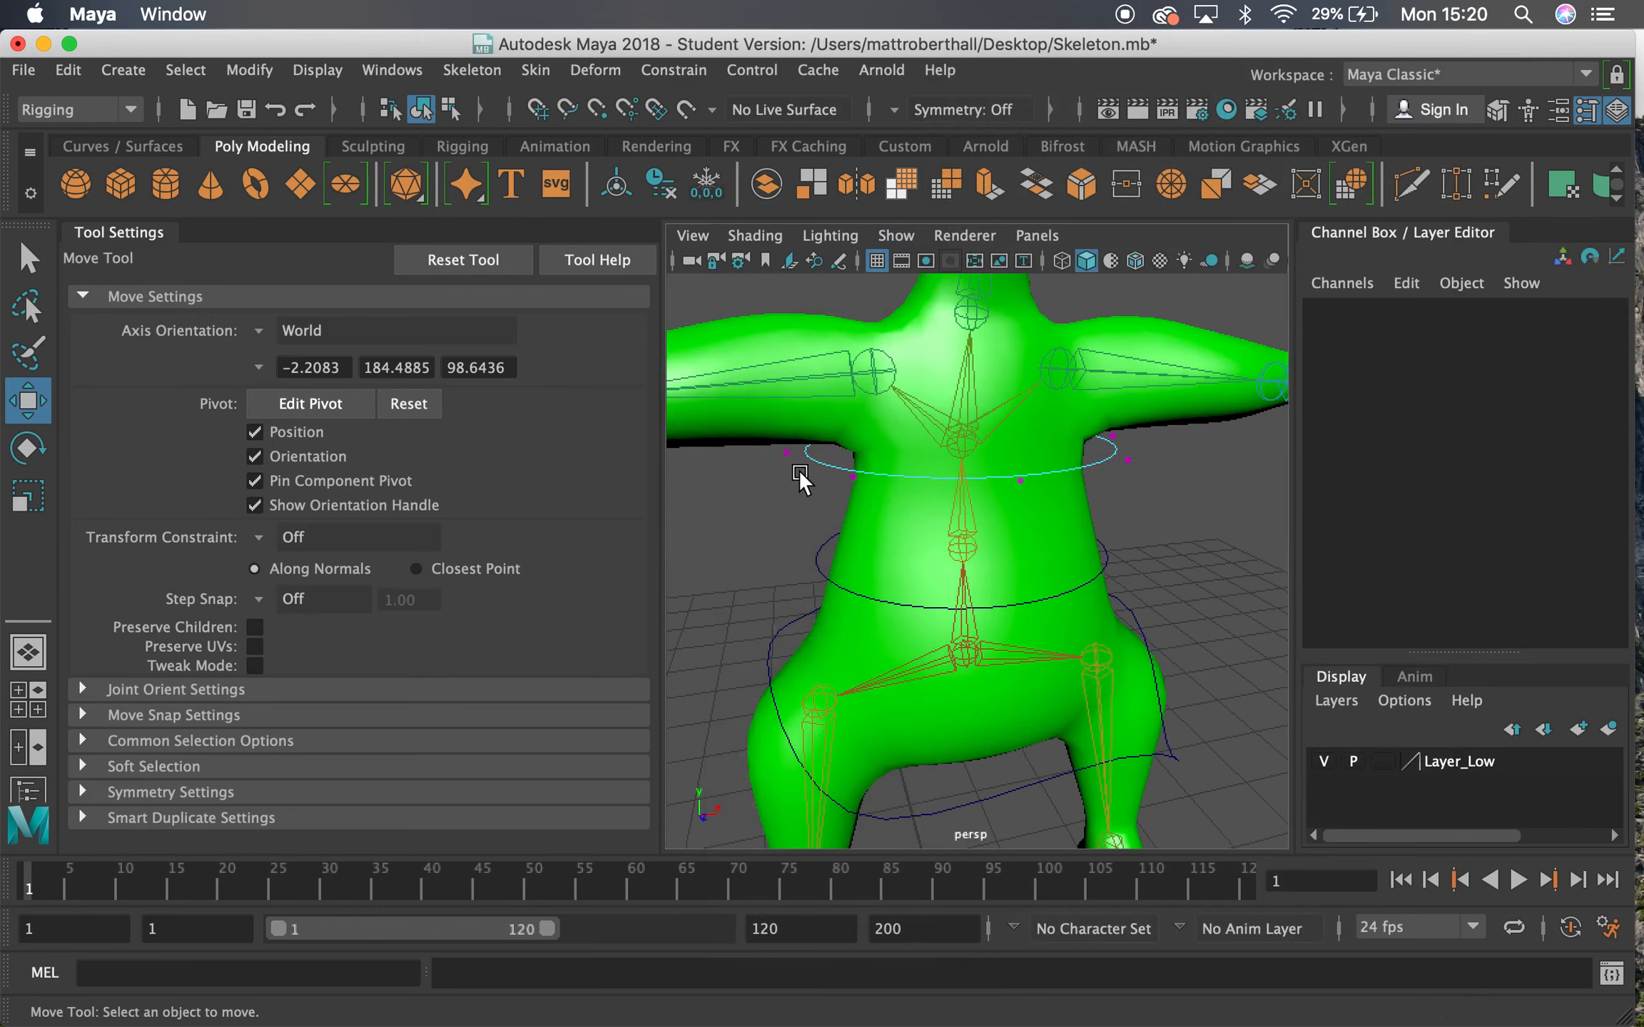
left_click_drag(758, 430, 761, 432)
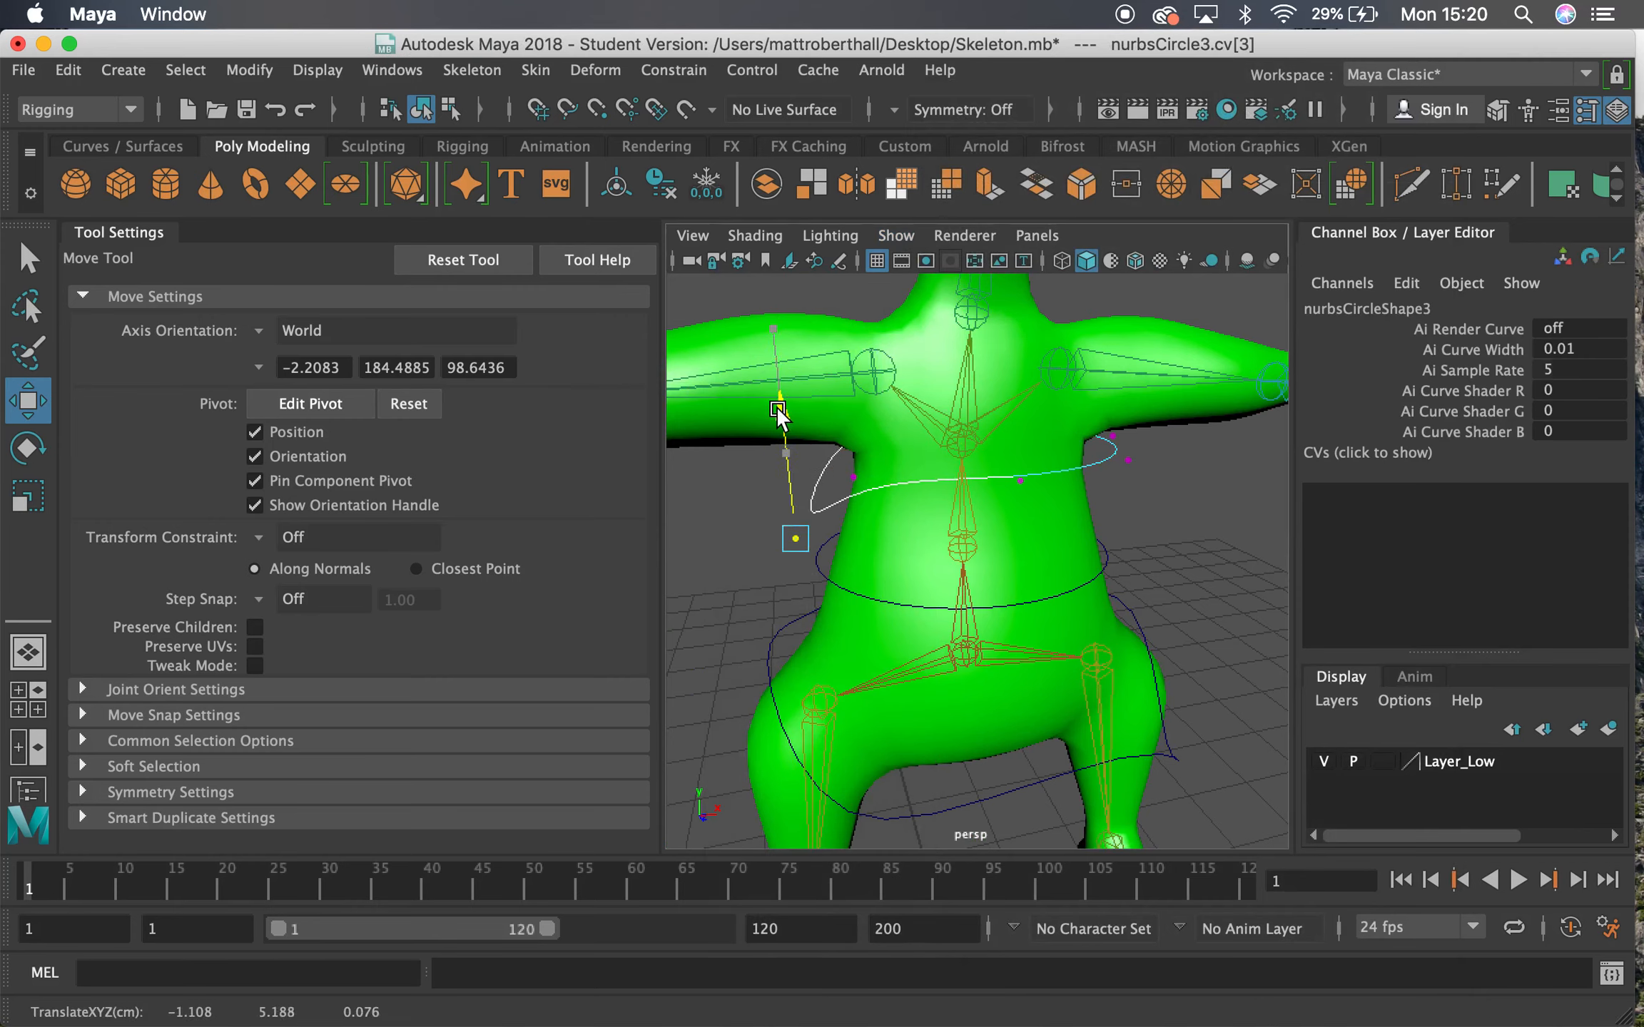